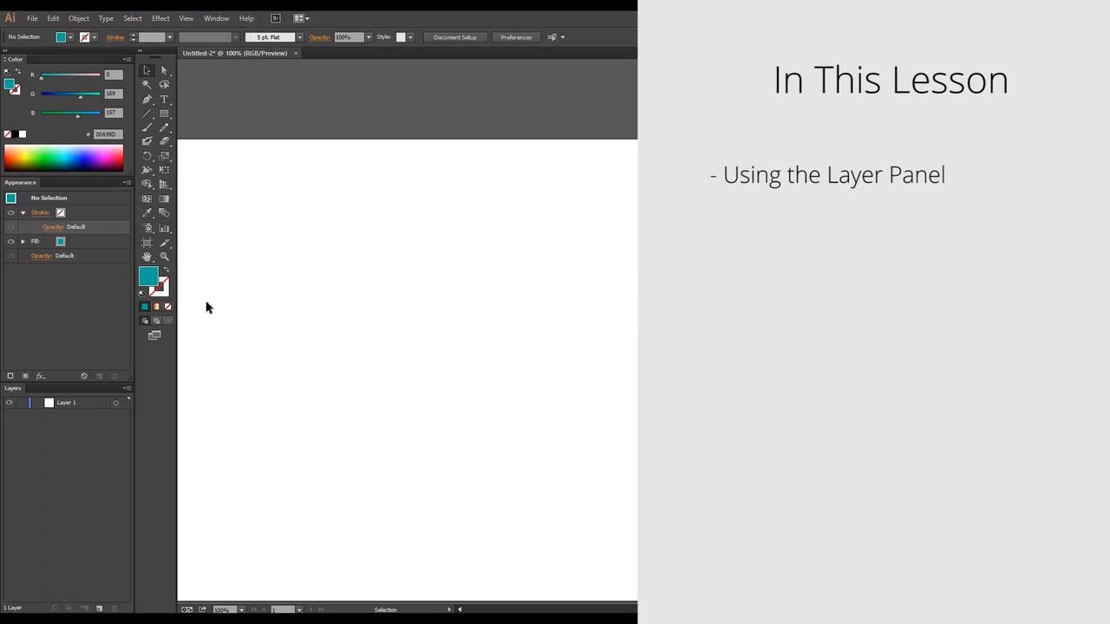
# Step: Select Layer 1, enlarge the Layers panel, and fit the whole artboard in view
pyautogui.click(61, 402)
pyautogui.moveTo(114, 385); pyautogui.dragTo(121, 314)
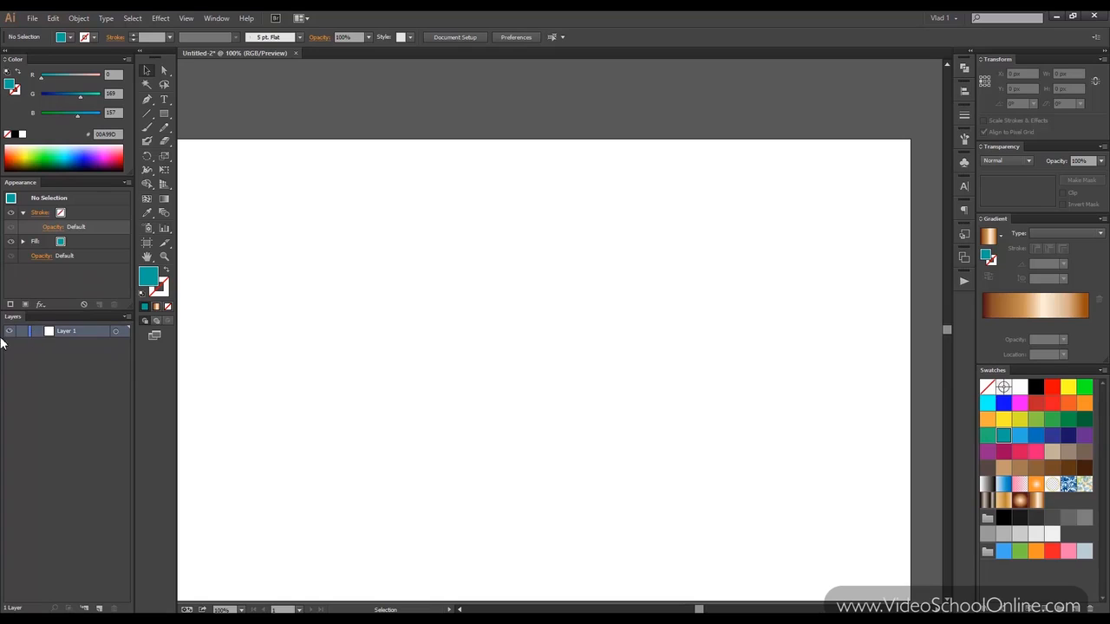
pyautogui.keyDown('ctrl'); pyautogui.click(11, 332); pyautogui.keyUp('ctrl')
pyautogui.scroll(-1, 252, 293)
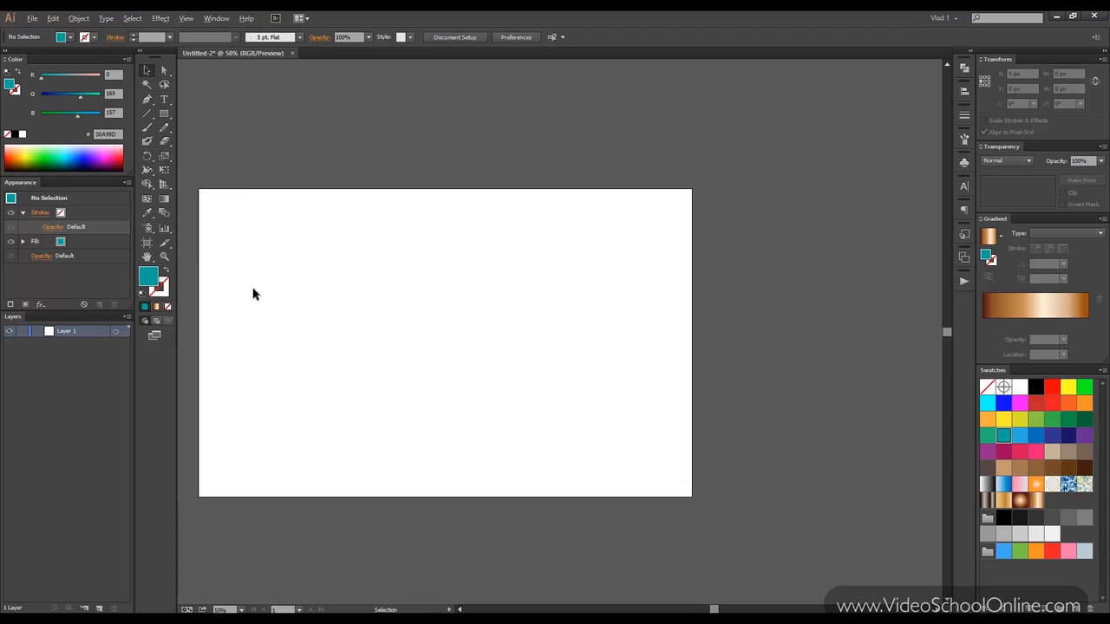
pyautogui.moveTo(252, 293); pyautogui.dragTo(293, 277)
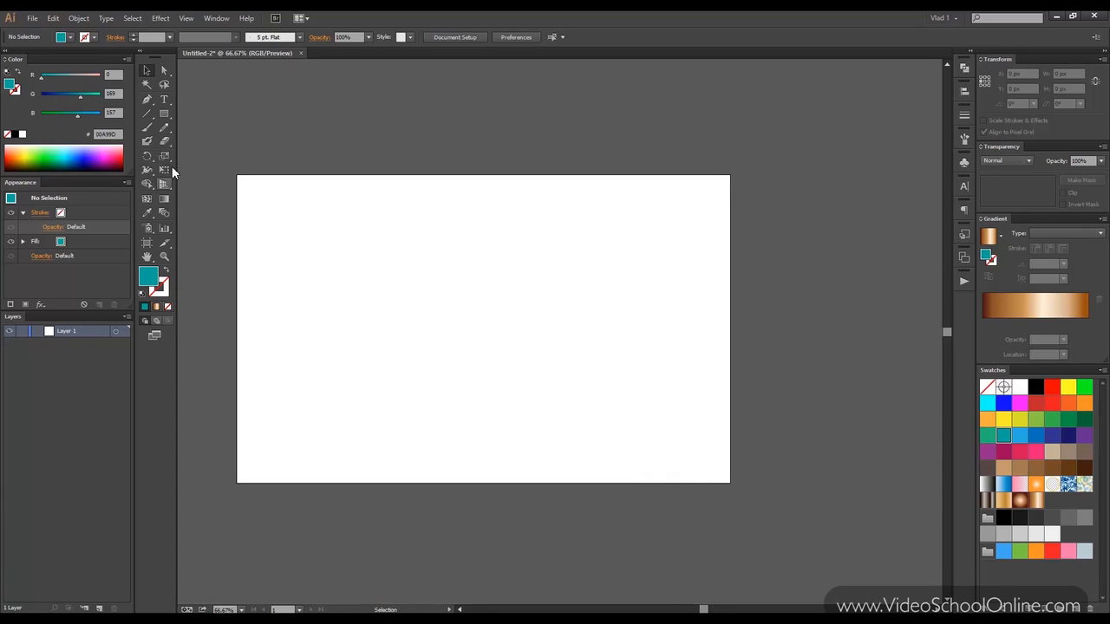
# Step: Draw two teal squares, a rectangle about 321 × 264 px, a bar about 487 × 69 px and a circle about 132 px wide
pyautogui.click(165, 115)
pyautogui.moveTo(259, 198); pyautogui.dragTo(341, 277)
pyautogui.moveTo(400, 238)
pyautogui.mouseDown()
pyautogui.moveTo(483, 323)
pyautogui.moveTo(648, 404)
pyautogui.mouseUp()
pyautogui.moveTo(274, 362)
pyautogui.mouseDown()
pyautogui.moveTo(431, 397)
pyautogui.moveTo(463, 388)
pyautogui.mouseUp()
pyautogui.moveTo(165, 114); pyautogui.dragTo(208, 137)
pyautogui.moveTo(350, 423); pyautogui.dragTo(401, 472)
pyautogui.press('y')
pyautogui.click(427, 197)
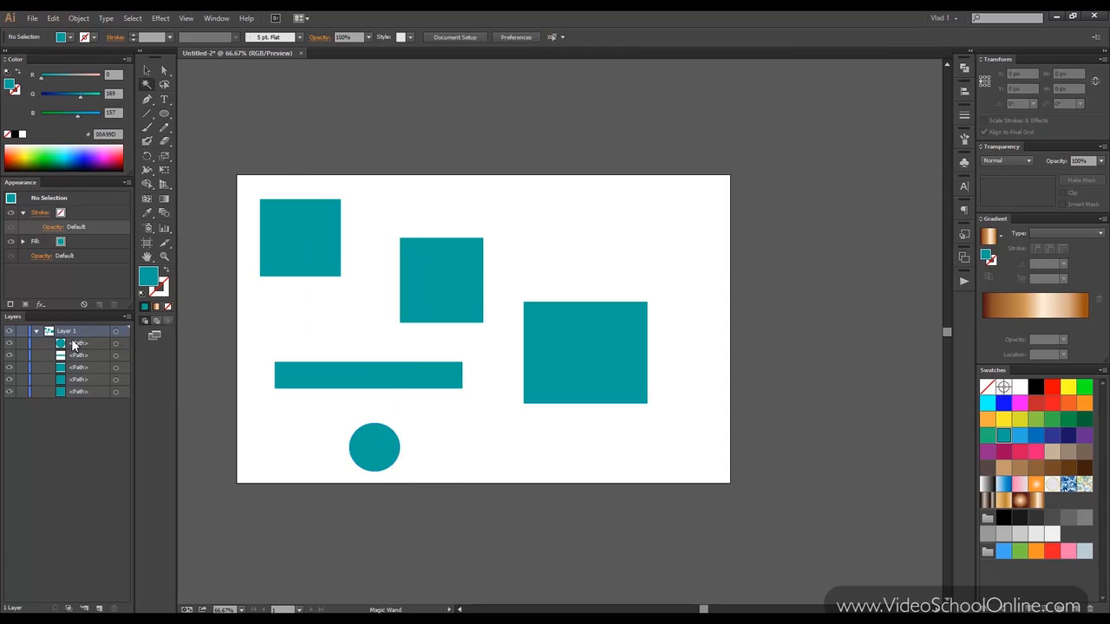
# Step: Create a new layer above Layer 1 and move the circle and long bar paths into it
pyautogui.click(80, 391)
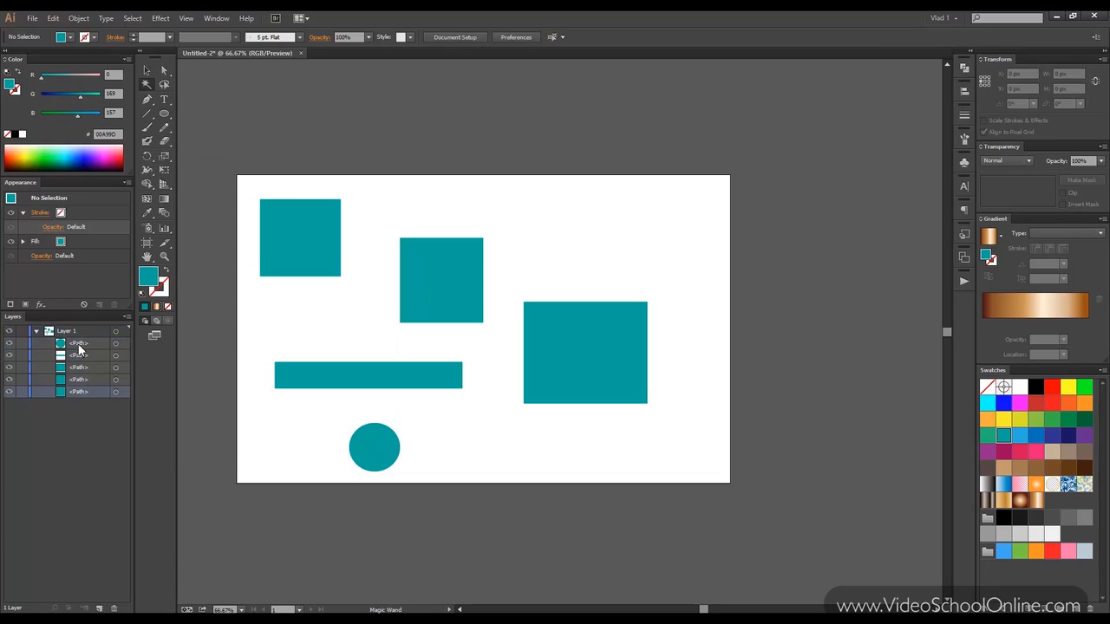
pyautogui.click(75, 334)
pyautogui.moveTo(76, 312); pyautogui.dragTo(76, 298)
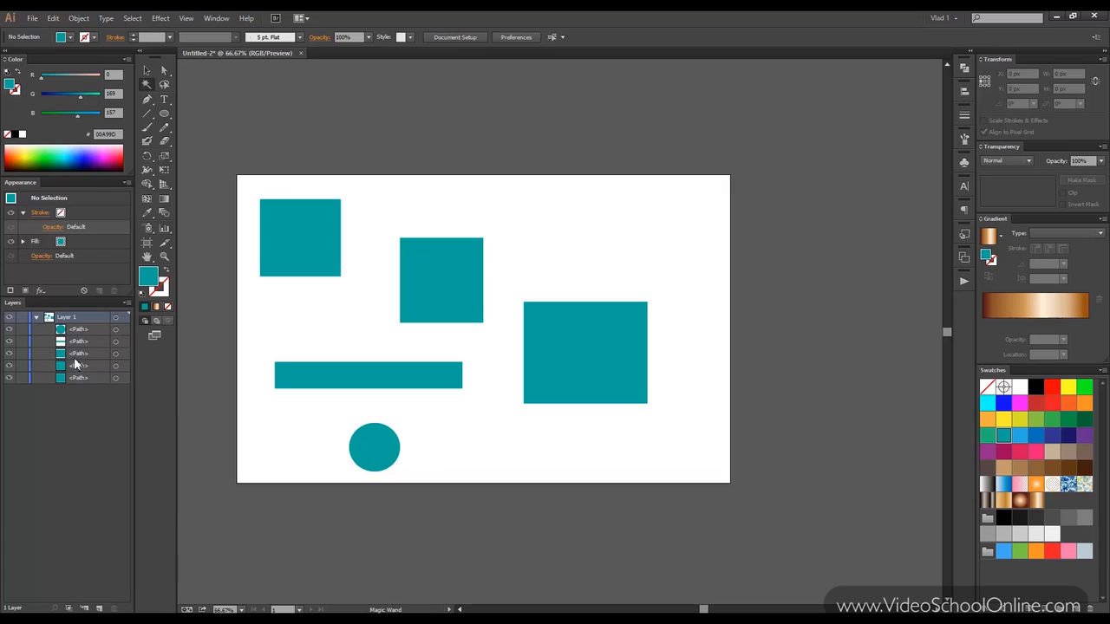
pyautogui.click(98, 610)
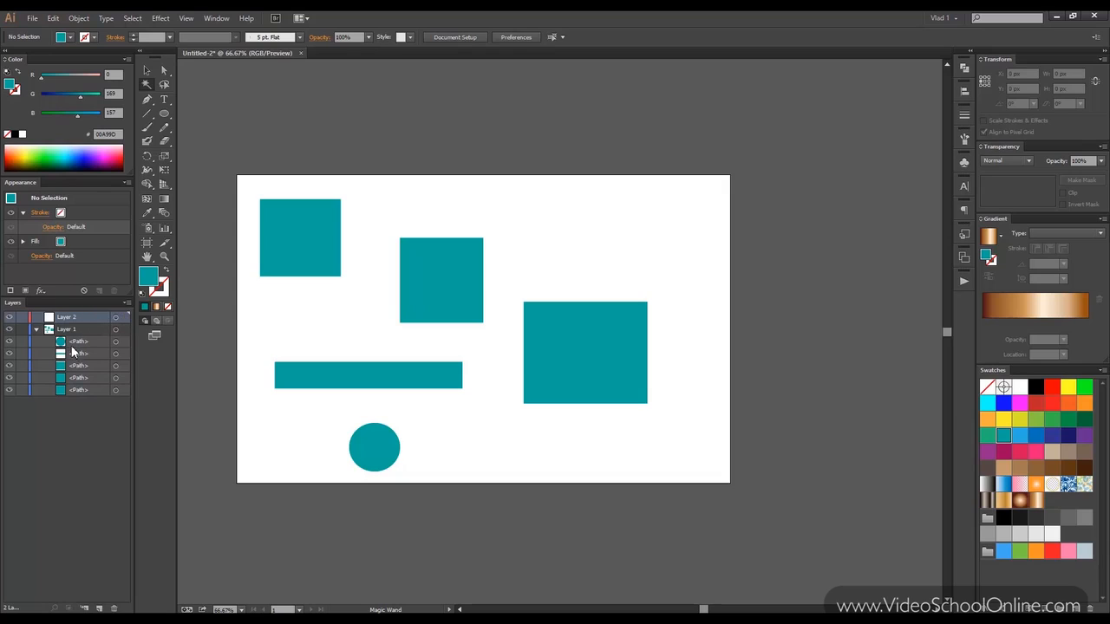
pyautogui.moveTo(78, 355); pyautogui.dragTo(73, 319)
pyautogui.click(35, 329)
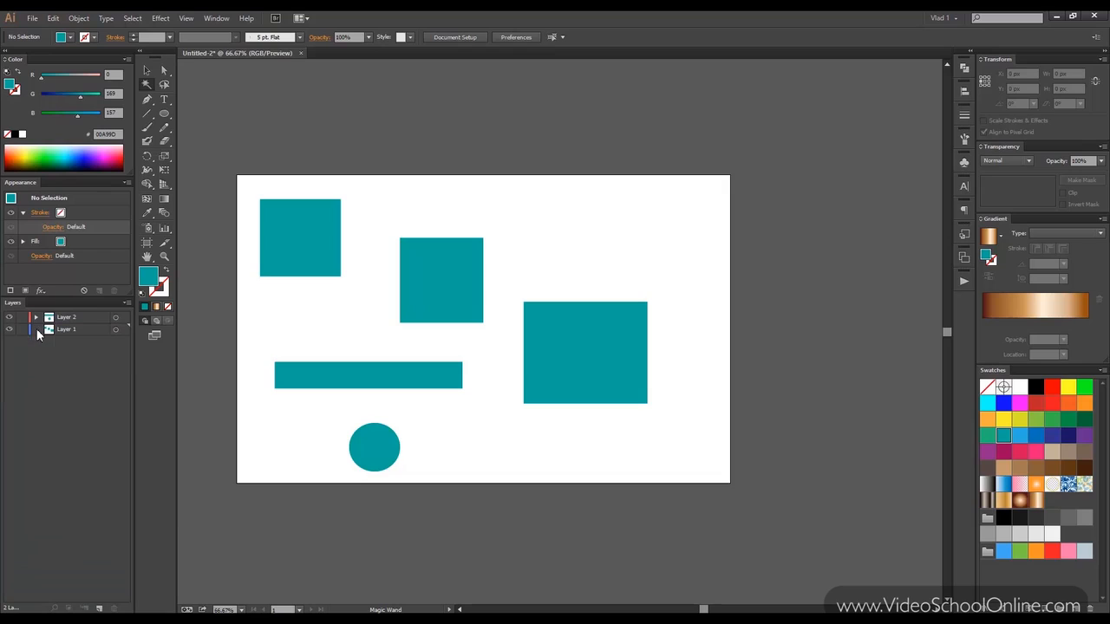
# Step: Toggle the visibility of Layer 2 and Layer 1 off and on, and expand both layers
pyautogui.click(11, 318)
pyautogui.click(10, 319)
pyautogui.click(10, 330)
pyautogui.click(9, 330)
pyautogui.click(35, 317)
pyautogui.click(36, 353)
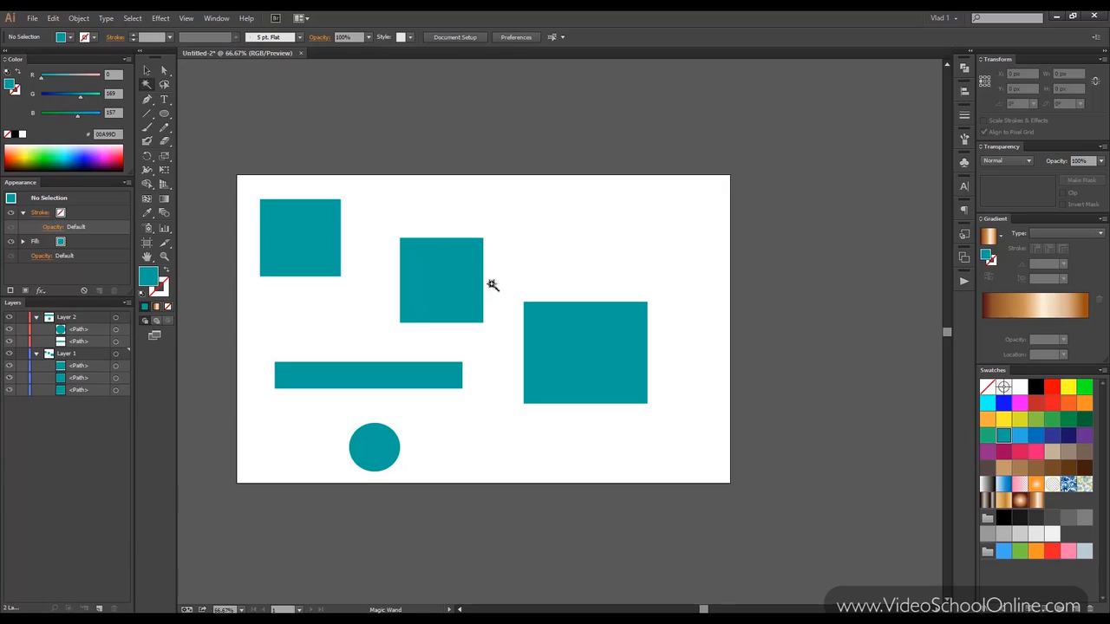
# Step: Fill the middle square with dark red and the large rectangle with pink (ED1E79)
pyautogui.press('v')
pyautogui.click(459, 268)
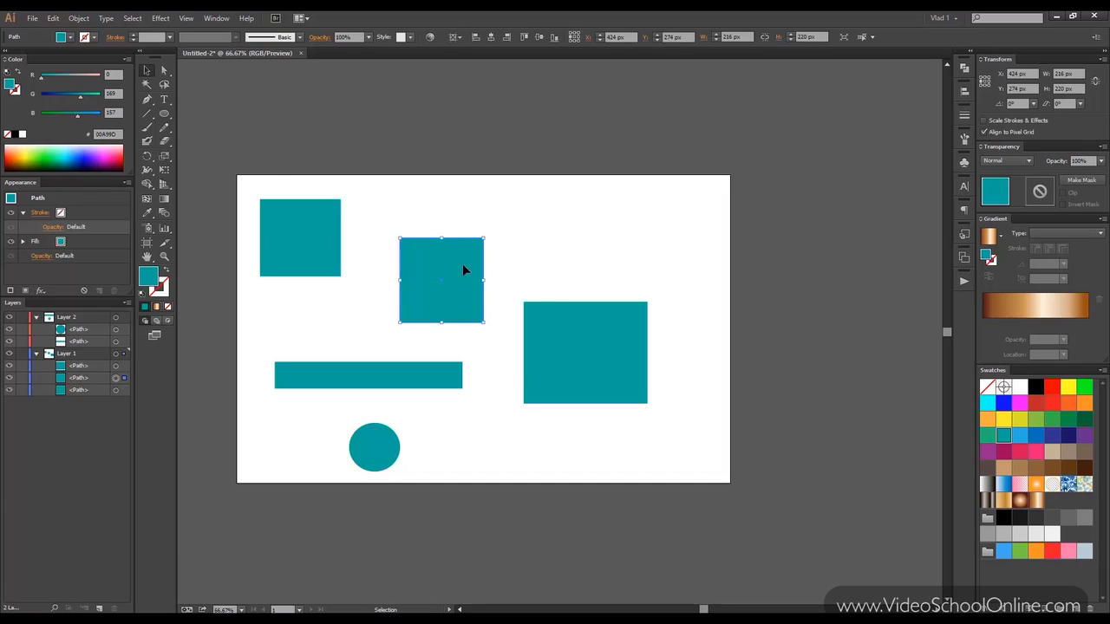
pyautogui.click(1036, 403)
pyautogui.click(623, 343)
pyautogui.click(1035, 452)
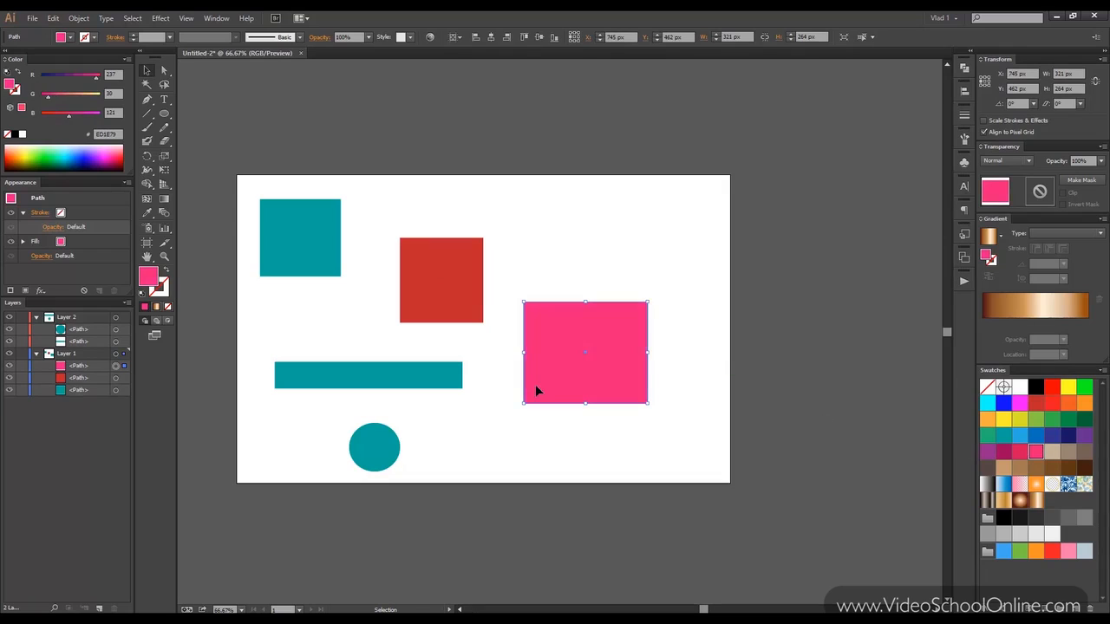
# Step: Fill the long bar with yellow (FFFF00) and the circle with green (00FF00)
pyautogui.click(443, 381)
pyautogui.click(1068, 387)
pyautogui.click(376, 442)
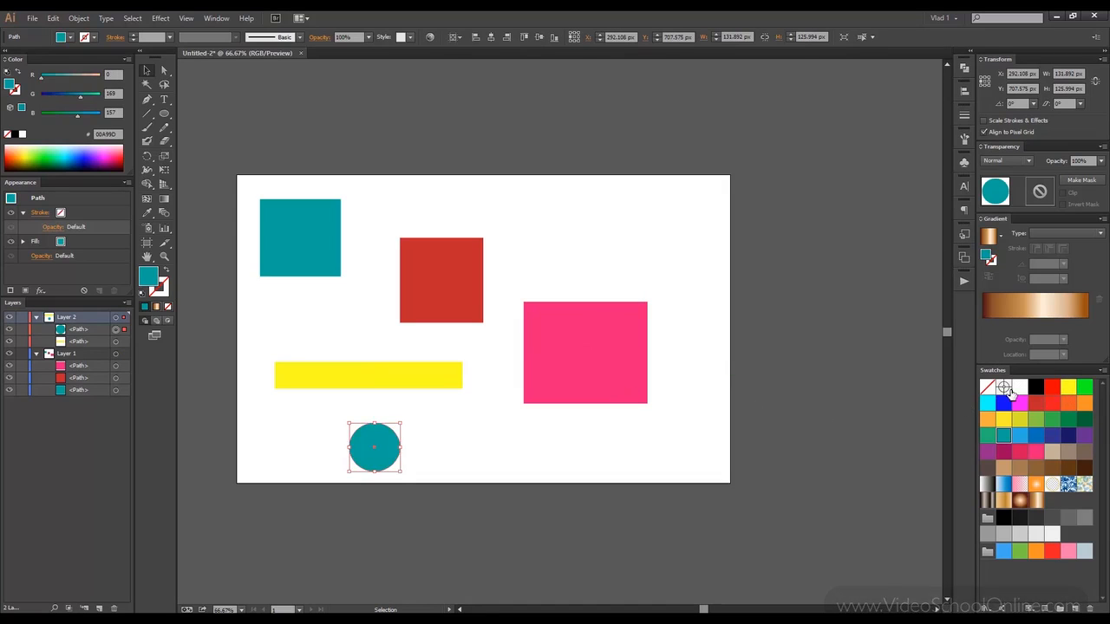
pyautogui.click(1085, 387)
pyautogui.click(512, 435)
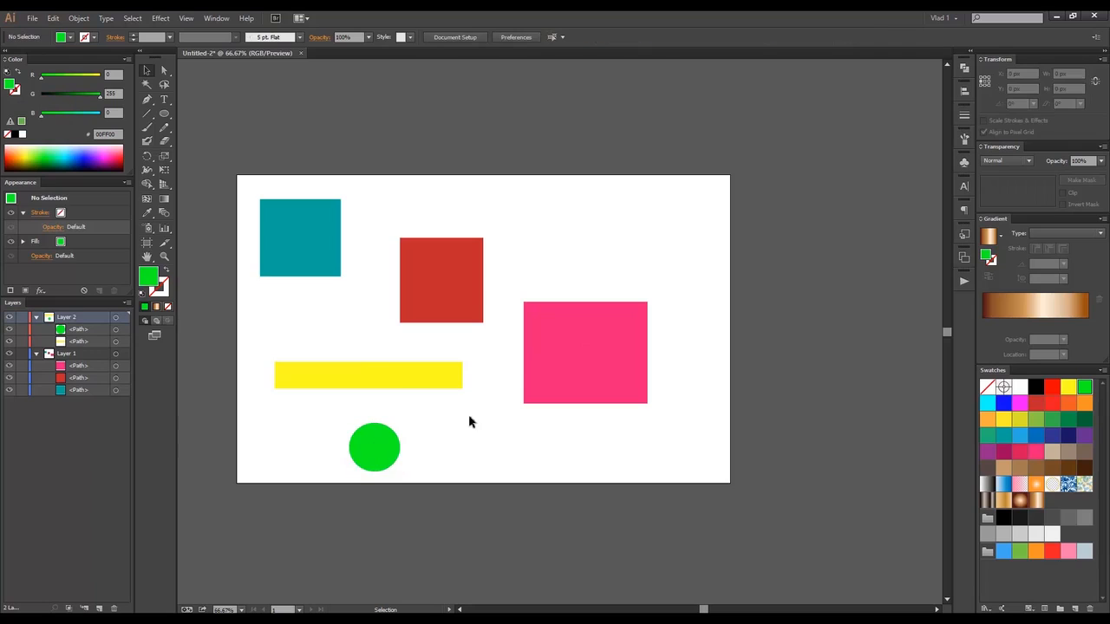
# Step: Select the yellow bar through its Layer 2 path entry and move it across the centre of the red square
pyautogui.click(99, 340)
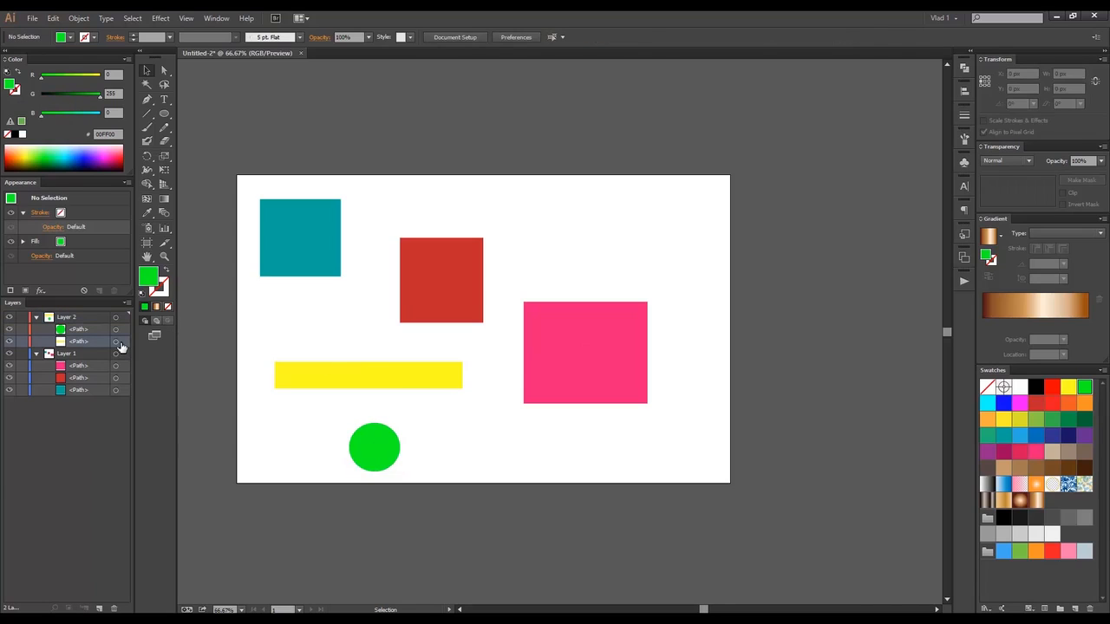
pyautogui.click(117, 342)
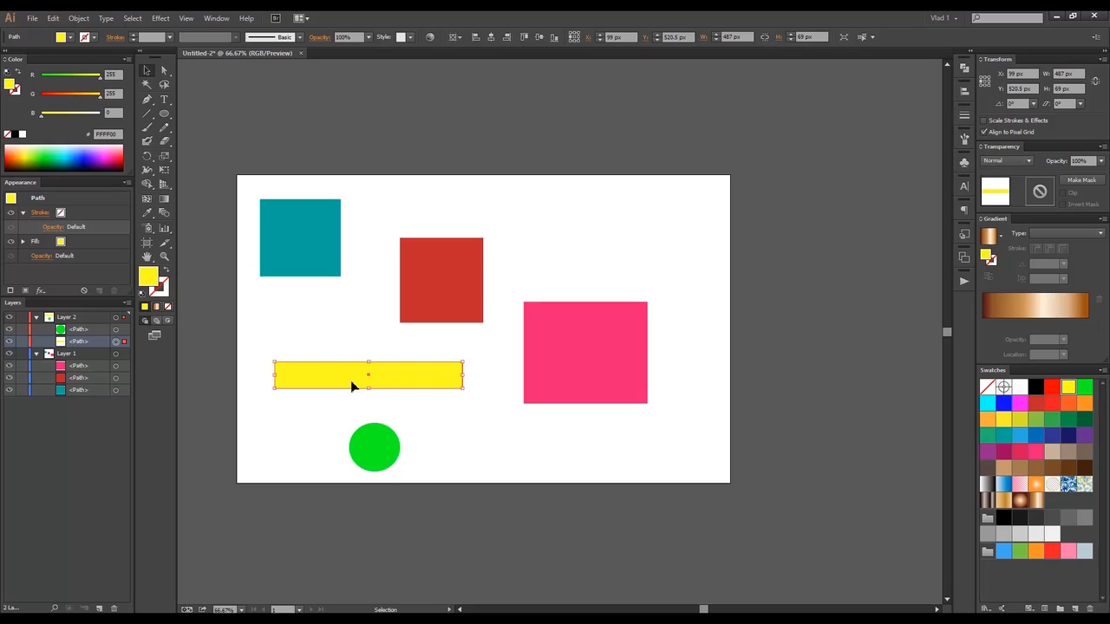
pyautogui.moveTo(351, 384); pyautogui.dragTo(427, 287)
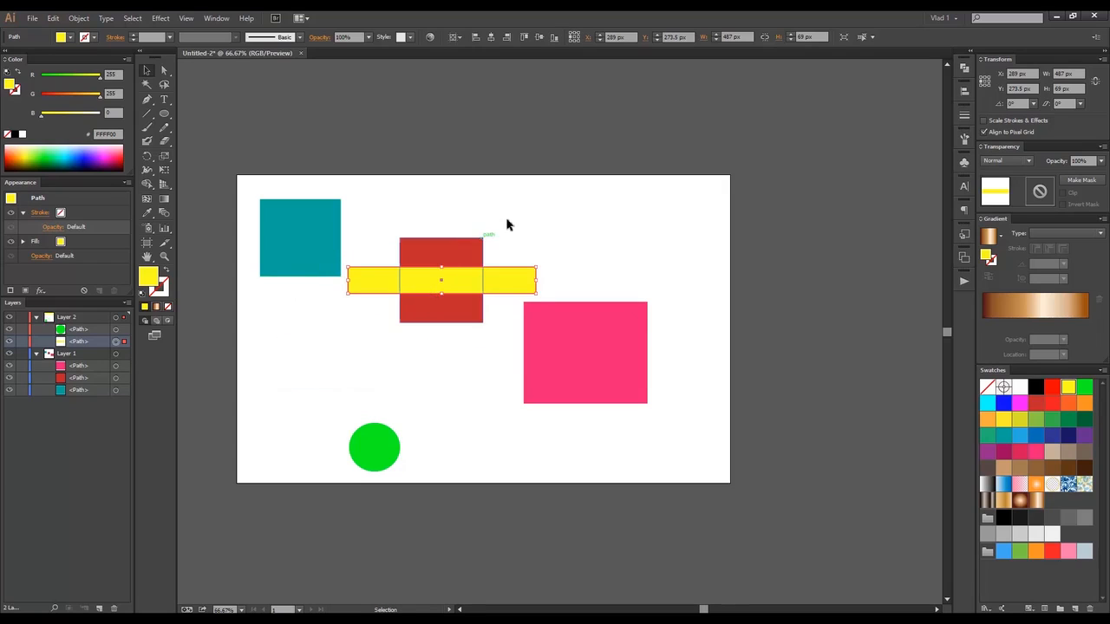
pyautogui.click(509, 224)
# Step: Collapse both layers and move Layer 2 below Layer 1 in the stacking order
pyautogui.click(36, 317)
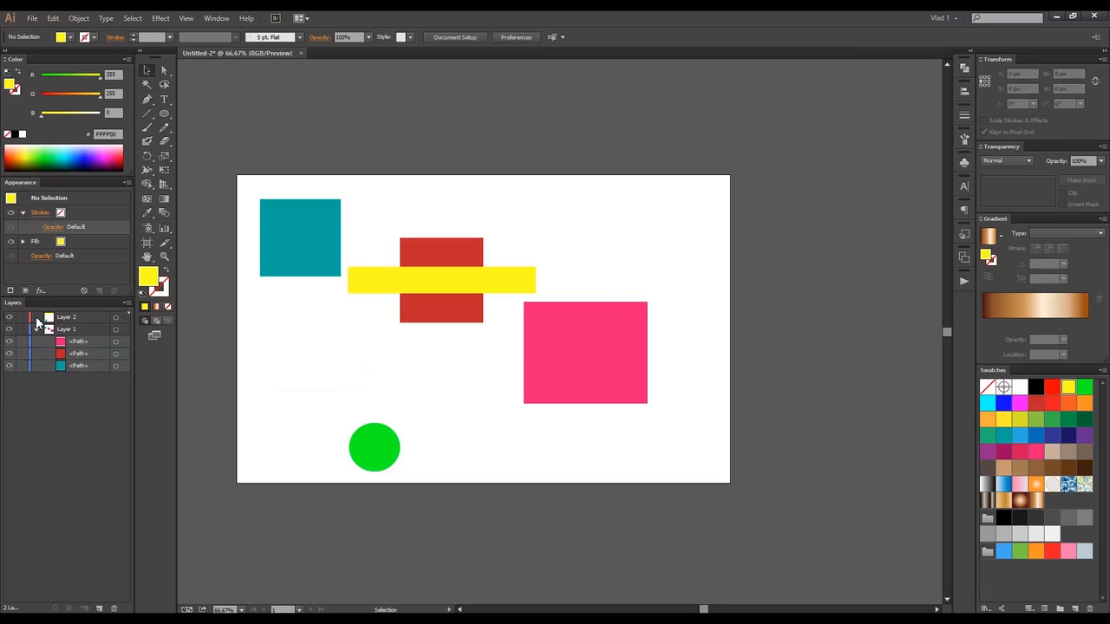
pyautogui.click(35, 329)
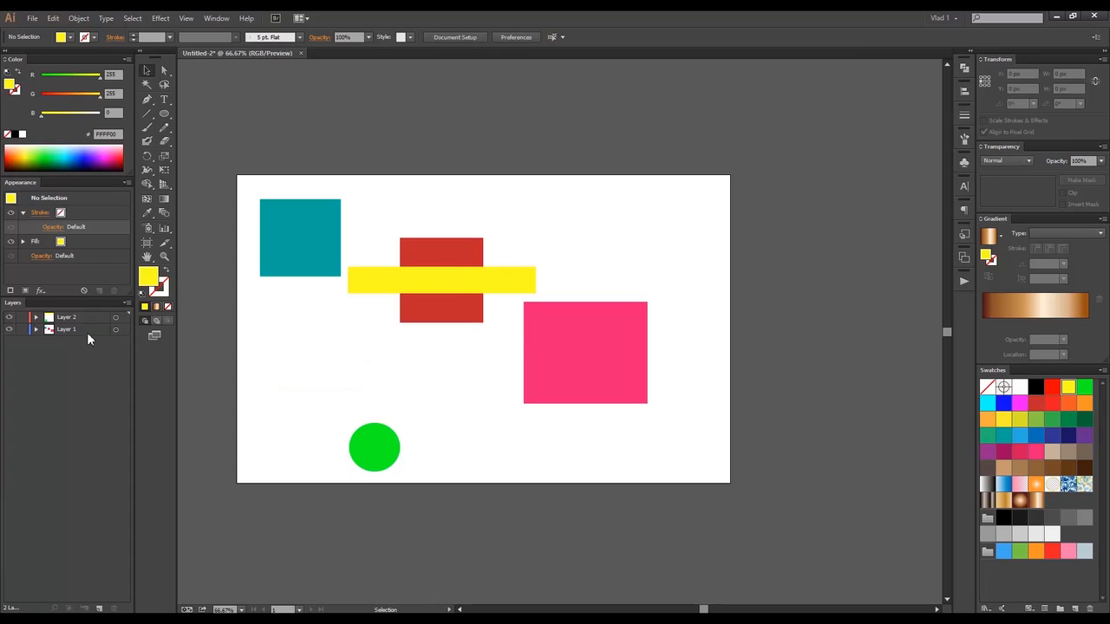
pyautogui.click(460, 289)
pyautogui.moveTo(60, 321); pyautogui.dragTo(68, 333)
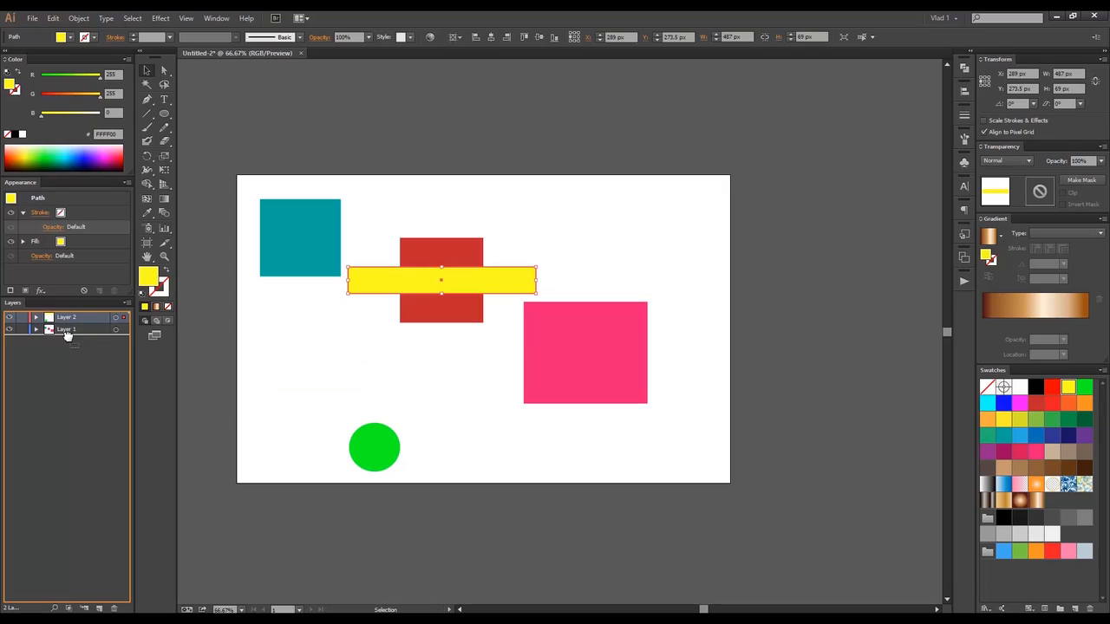
pyautogui.moveTo(68, 335); pyautogui.dragTo(67, 335)
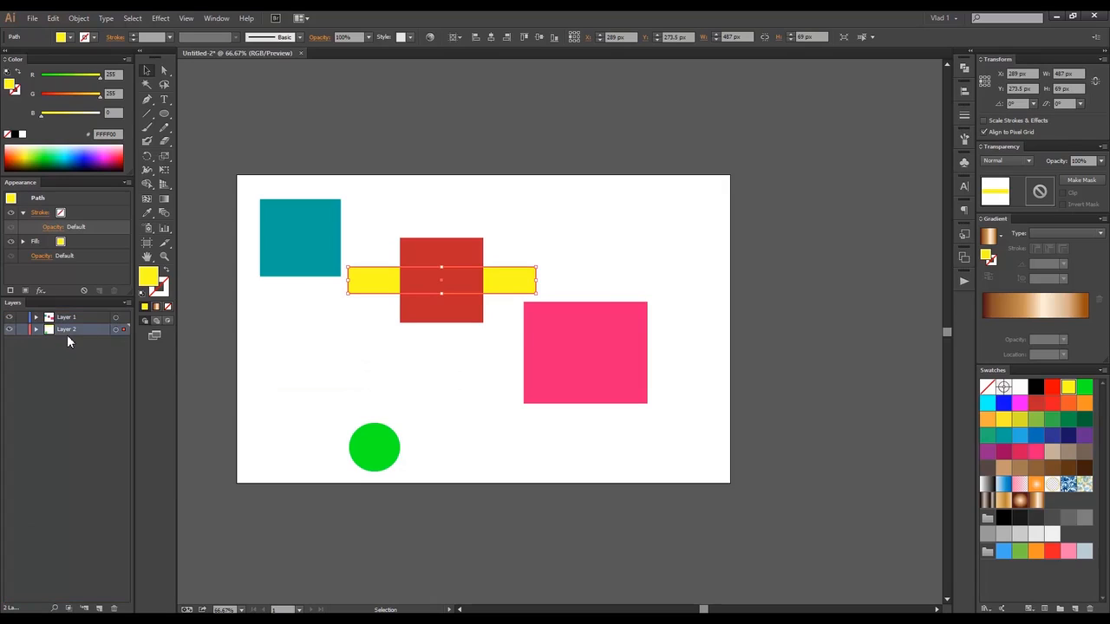
pyautogui.click(573, 201)
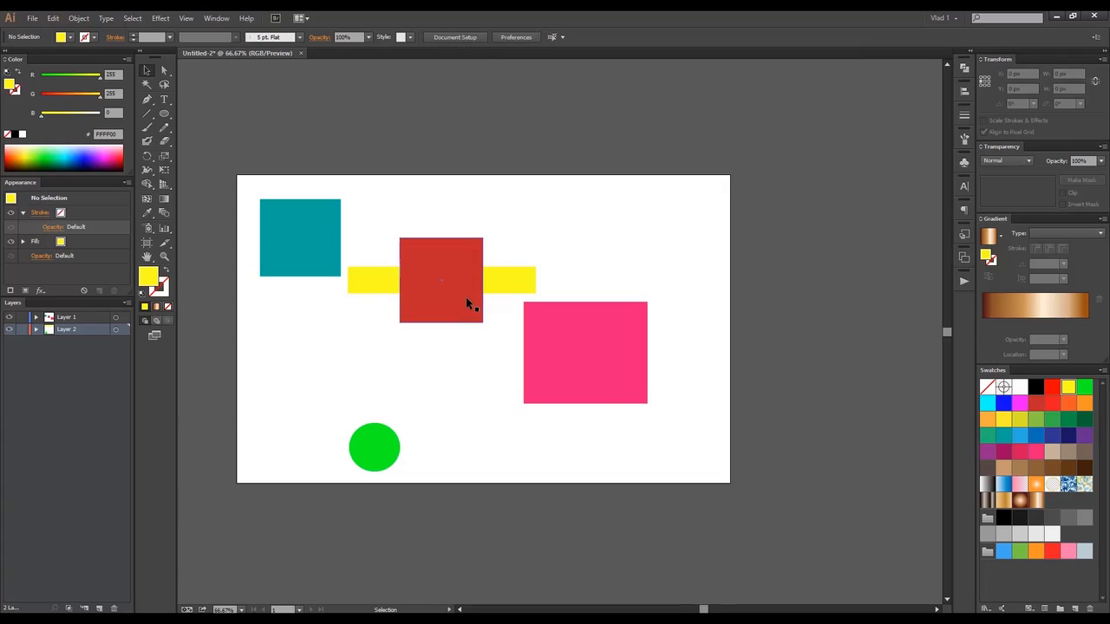
# Step: Examine the paths contained in Layer 1 and Layer 2, and collapse both layers again
pyautogui.click(36, 319)
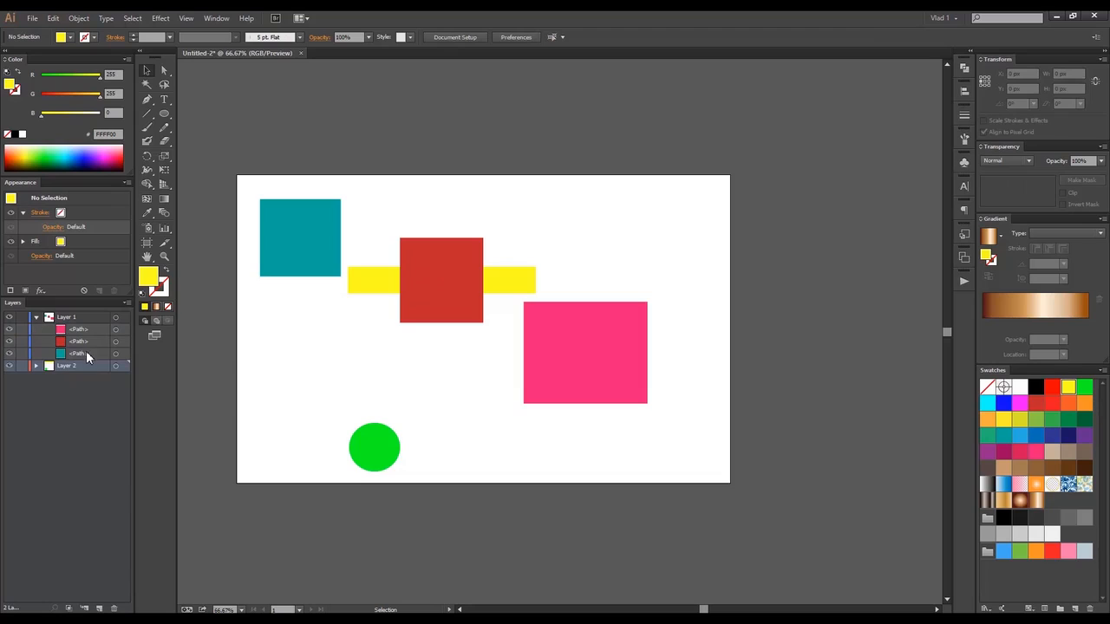
pyautogui.click(36, 366)
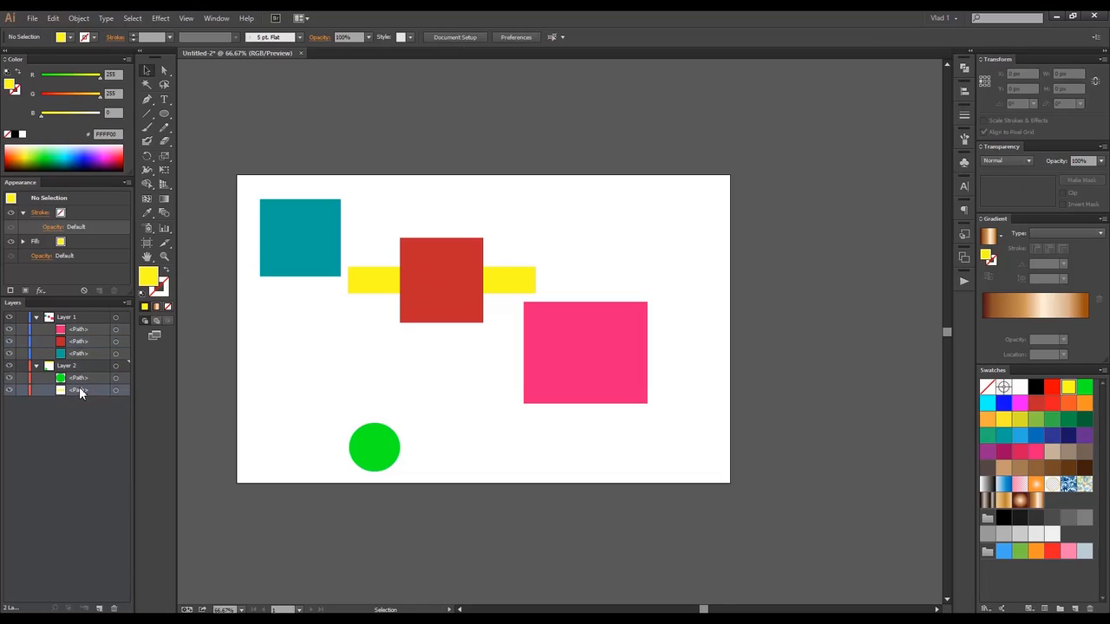
pyautogui.click(36, 318)
pyautogui.click(36, 329)
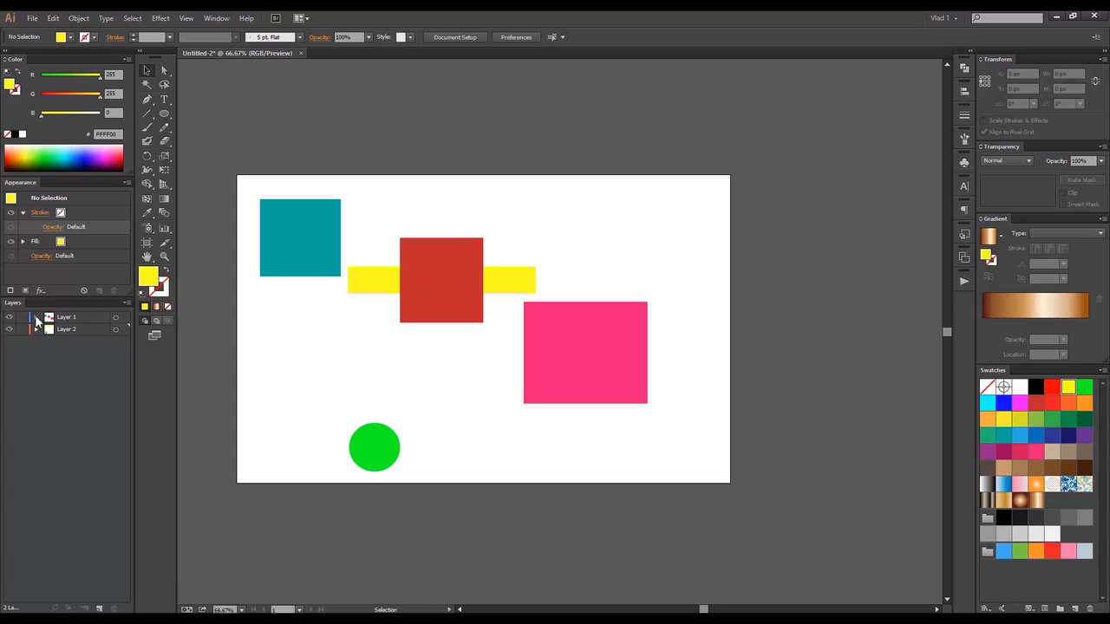
# Step: Create a new sublayer inside Layer 1 and move the pink rectangle's path into it
pyautogui.click(35, 318)
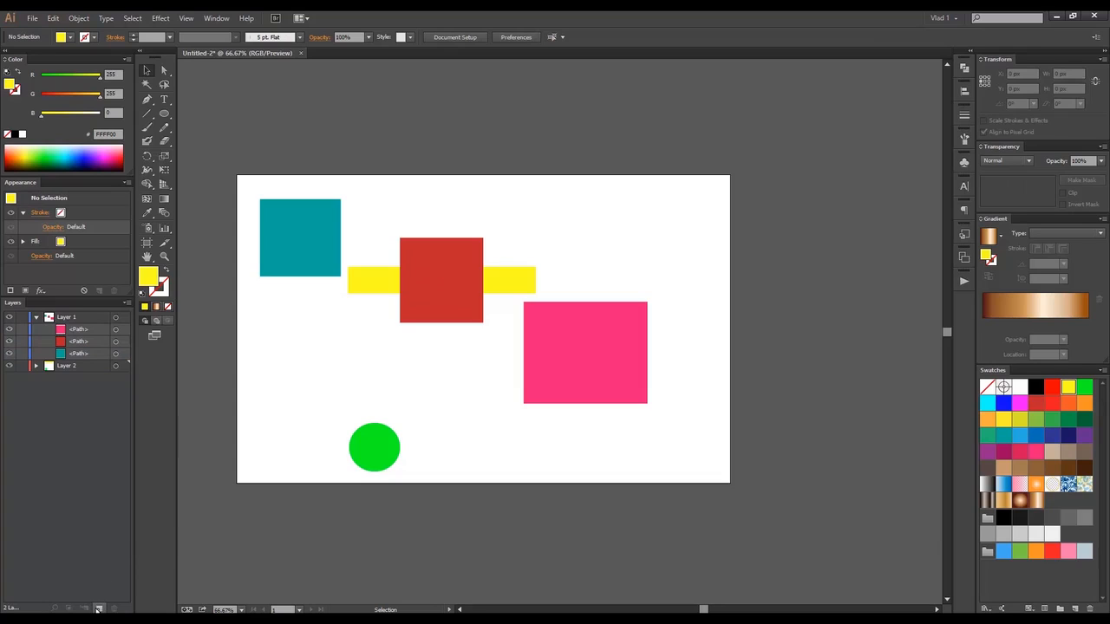
pyautogui.click(74, 319)
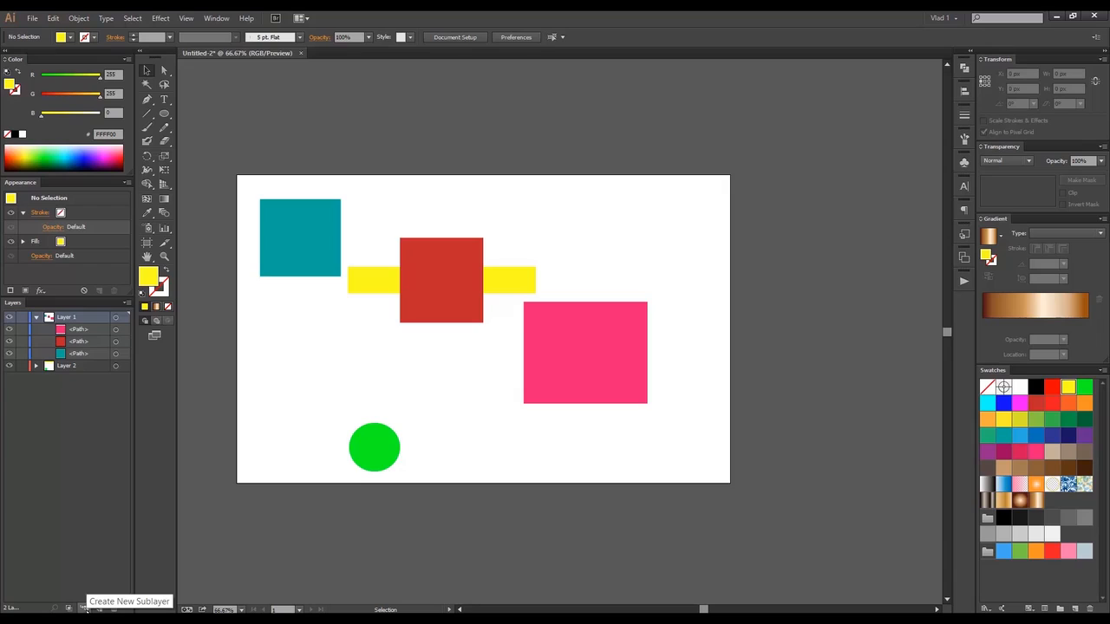
pyautogui.click(84, 608)
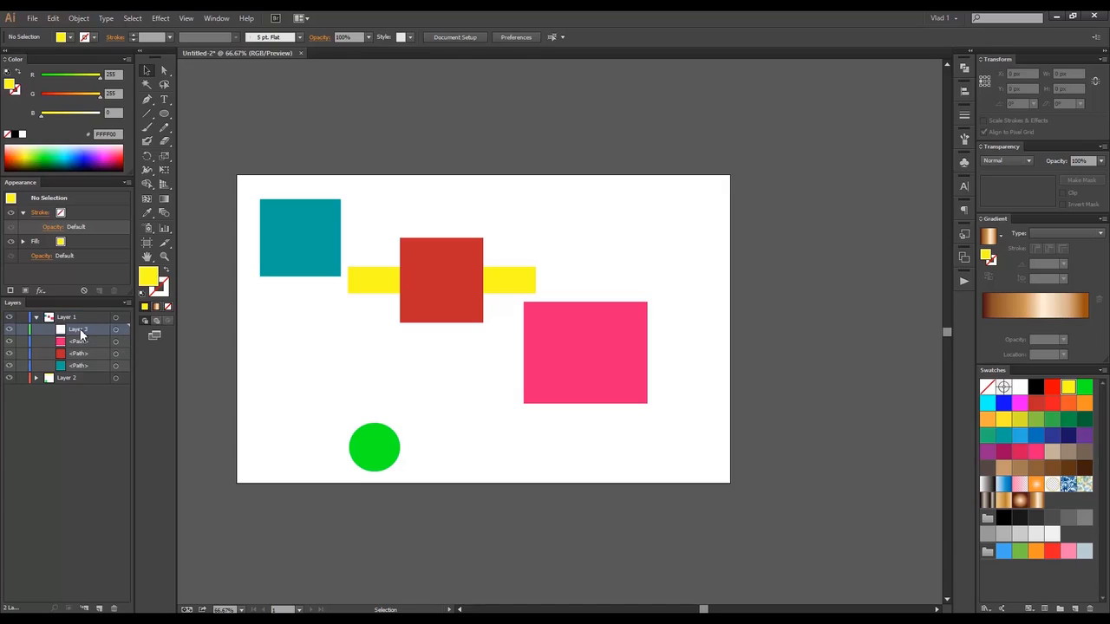
pyautogui.moveTo(77, 343); pyautogui.dragTo(79, 330)
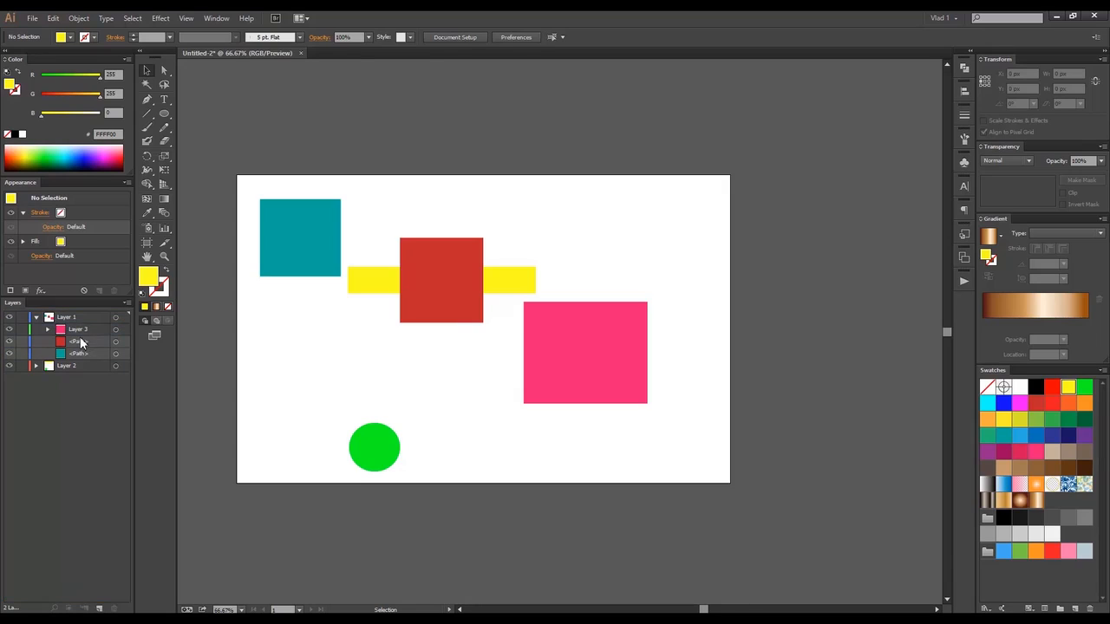
# Step: Create a second sublayer inside Layer 1 and expand the Layer 3 sublayer
pyautogui.keyDown('shift'); pyautogui.click(80, 354); pyautogui.keyUp('shift')
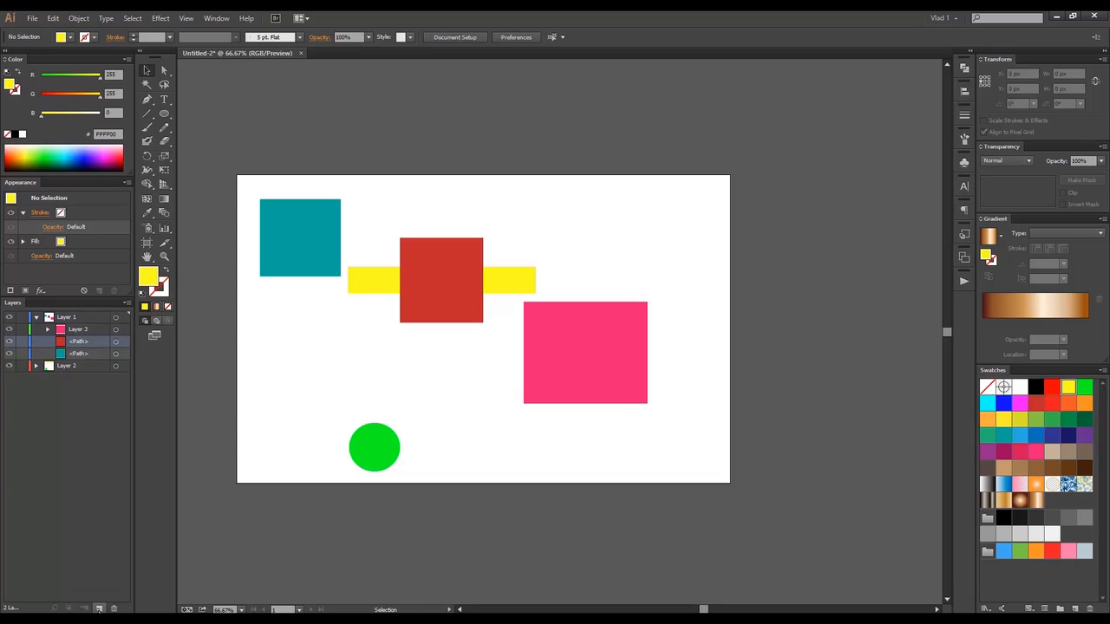
pyautogui.click(80, 332)
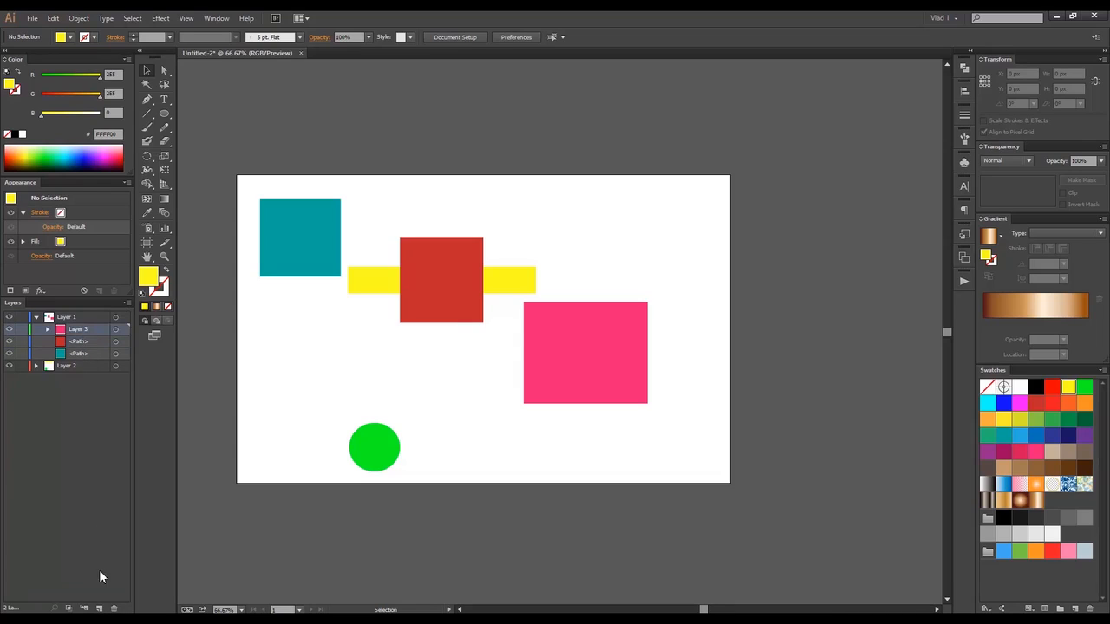
pyautogui.click(74, 318)
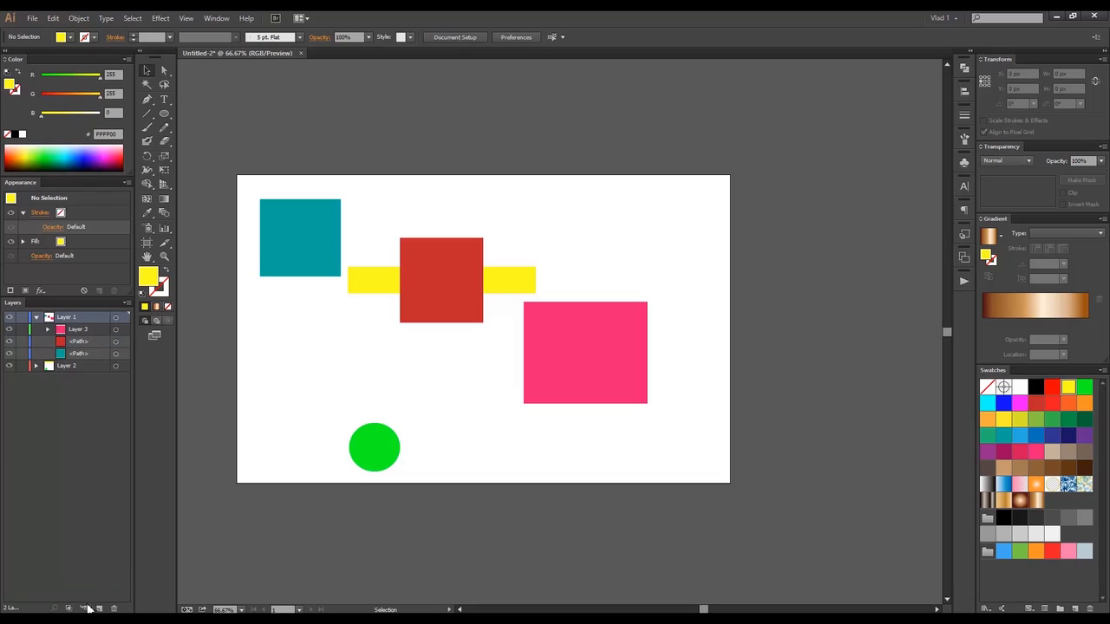
pyautogui.click(86, 609)
pyautogui.click(48, 341)
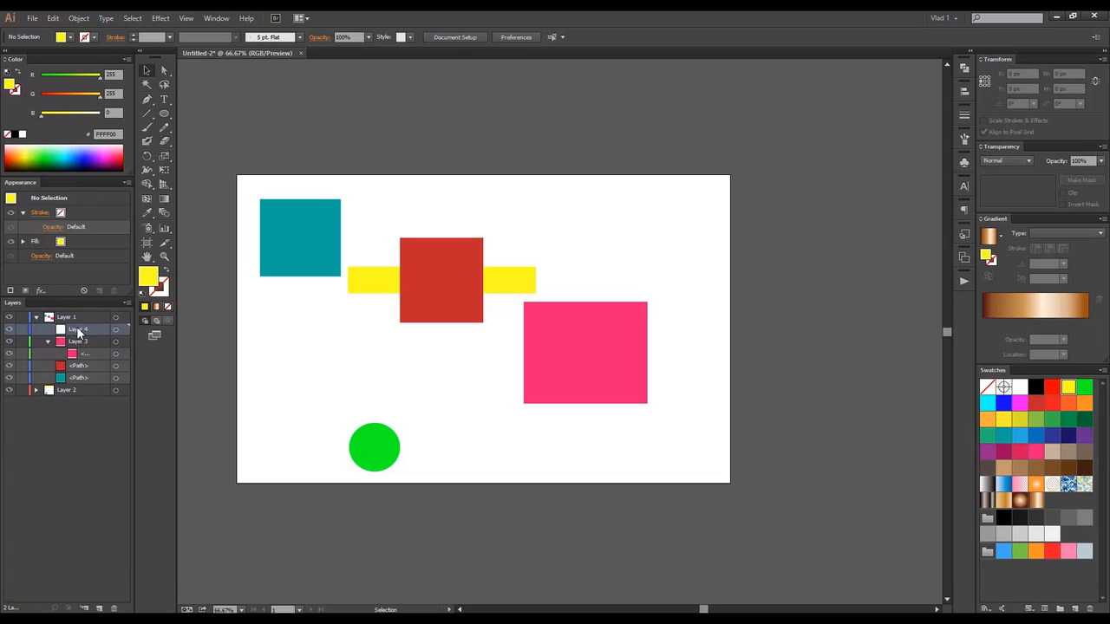
# Step: Select Layer 1 and collapse it together with its Layer 3 sublayer
pyautogui.click(77, 342)
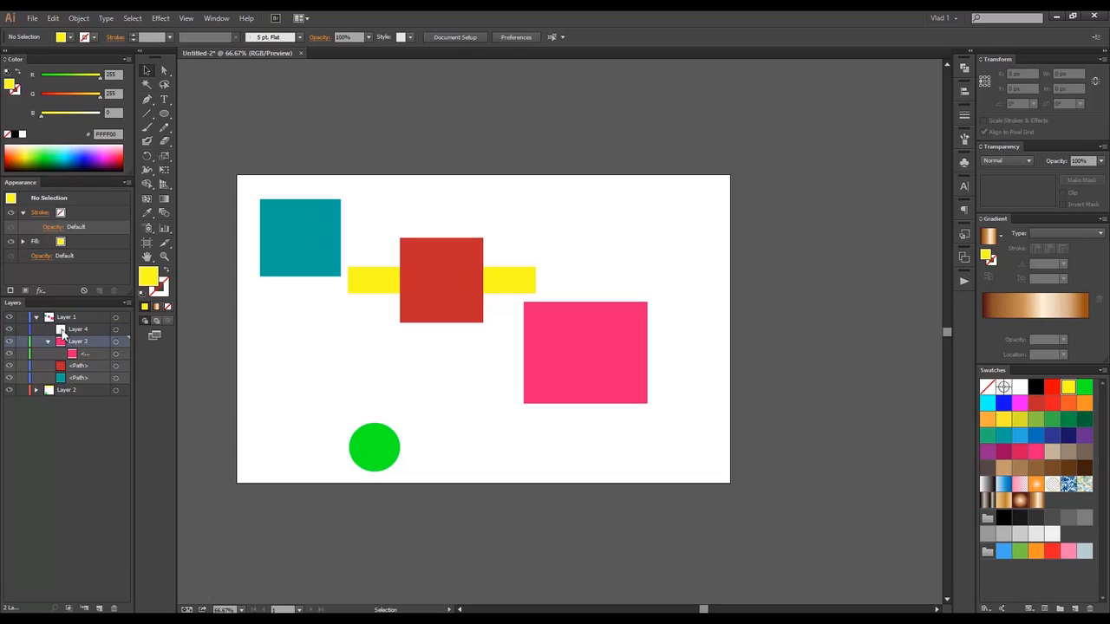
pyautogui.click(67, 318)
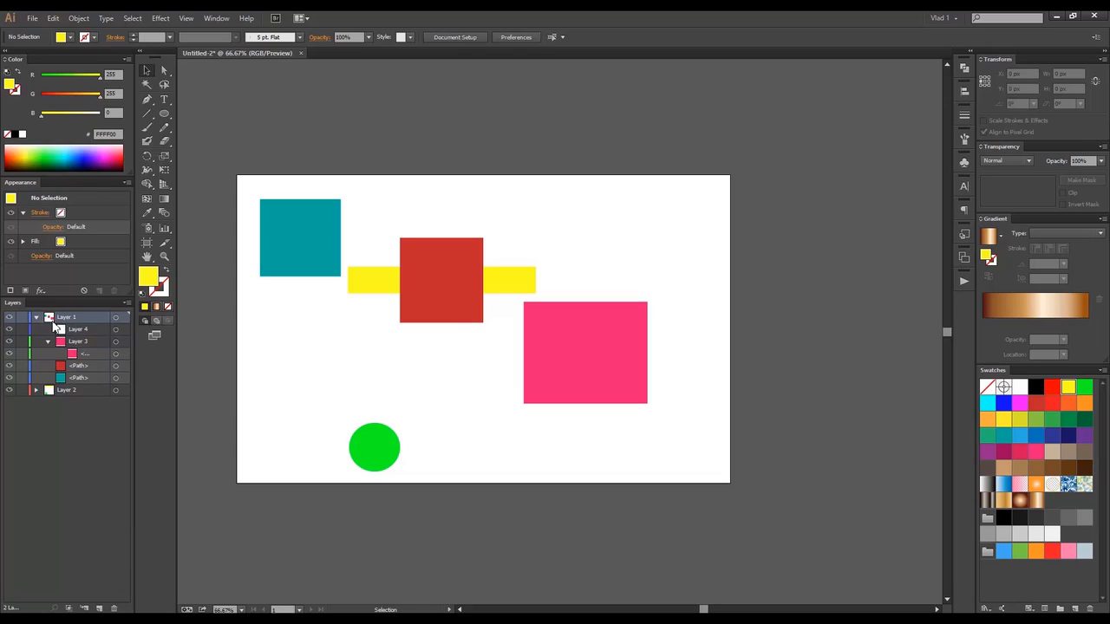
pyautogui.click(47, 342)
pyautogui.click(37, 317)
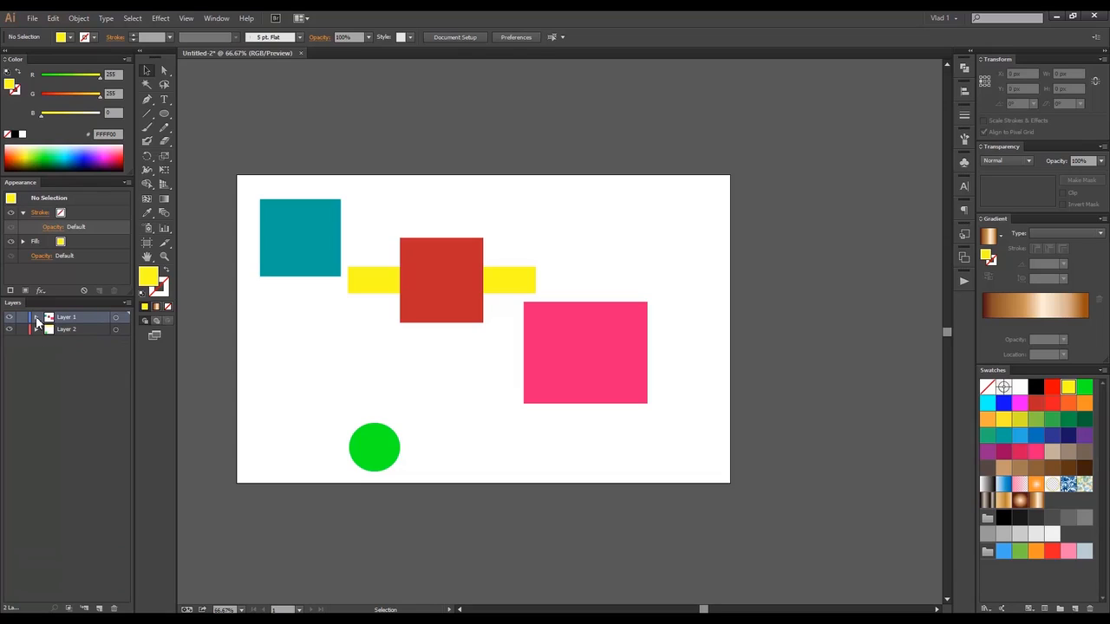
# Step: Delete the Layer 3 and Layer 4 sublayers, keeping the shape paths directly inside Layer 1, and collapse Layer 1
pyautogui.click(37, 319)
pyautogui.click(48, 342)
pyautogui.moveTo(82, 354); pyautogui.dragTo(113, 609)
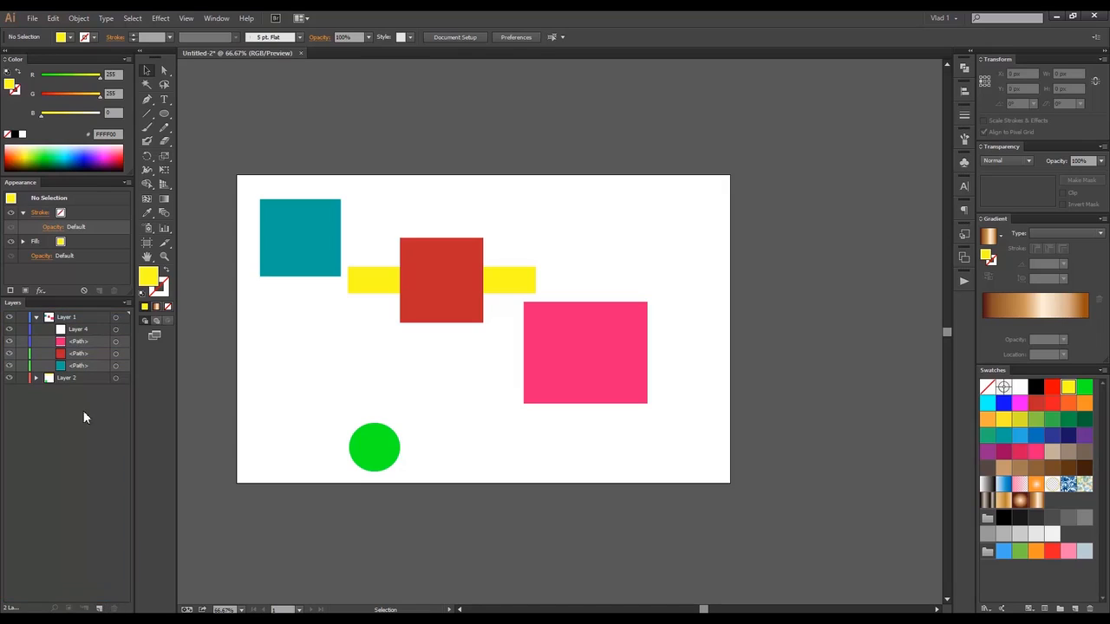
pyautogui.moveTo(82, 334); pyautogui.dragTo(114, 609)
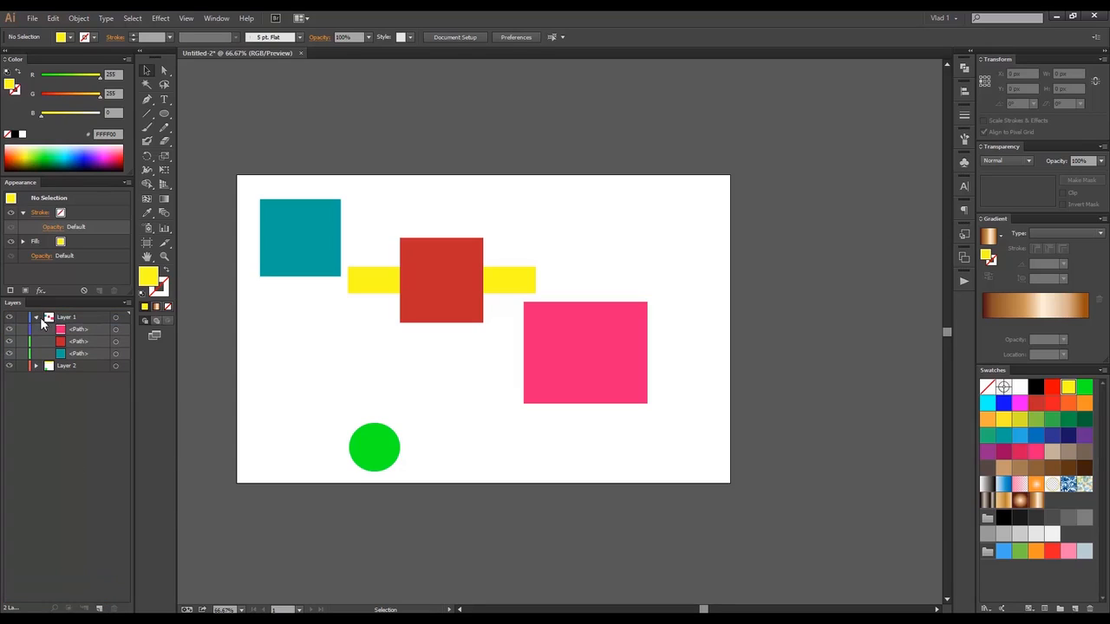
pyautogui.click(35, 318)
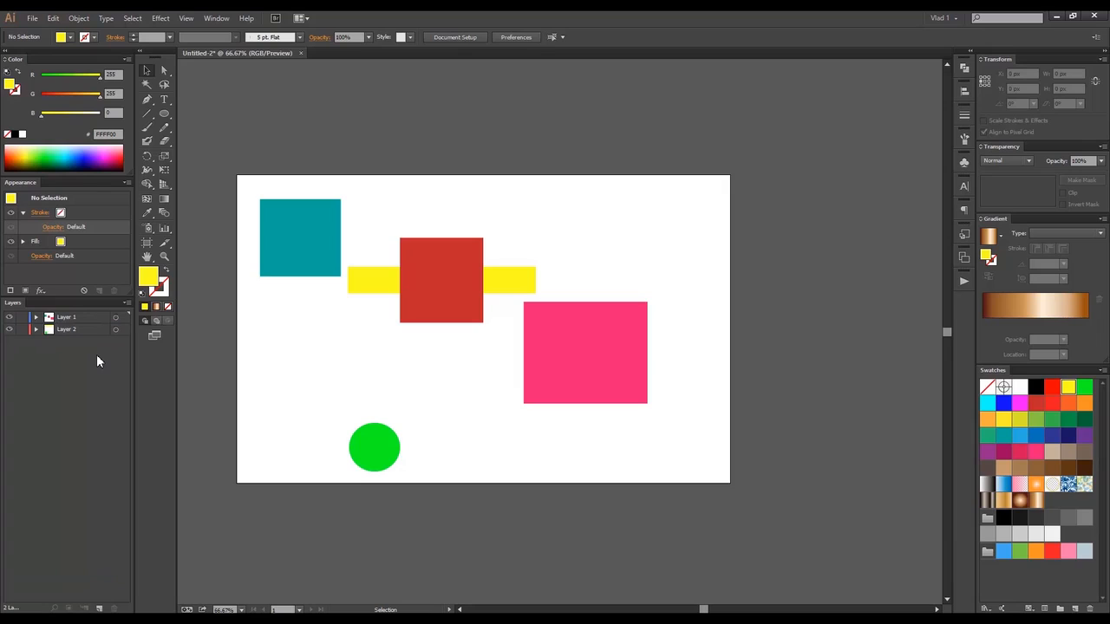
# Step: Expand Layer 1 and Layer 2, and move the yellow bar to the upper right of the artboard
pyautogui.click(36, 318)
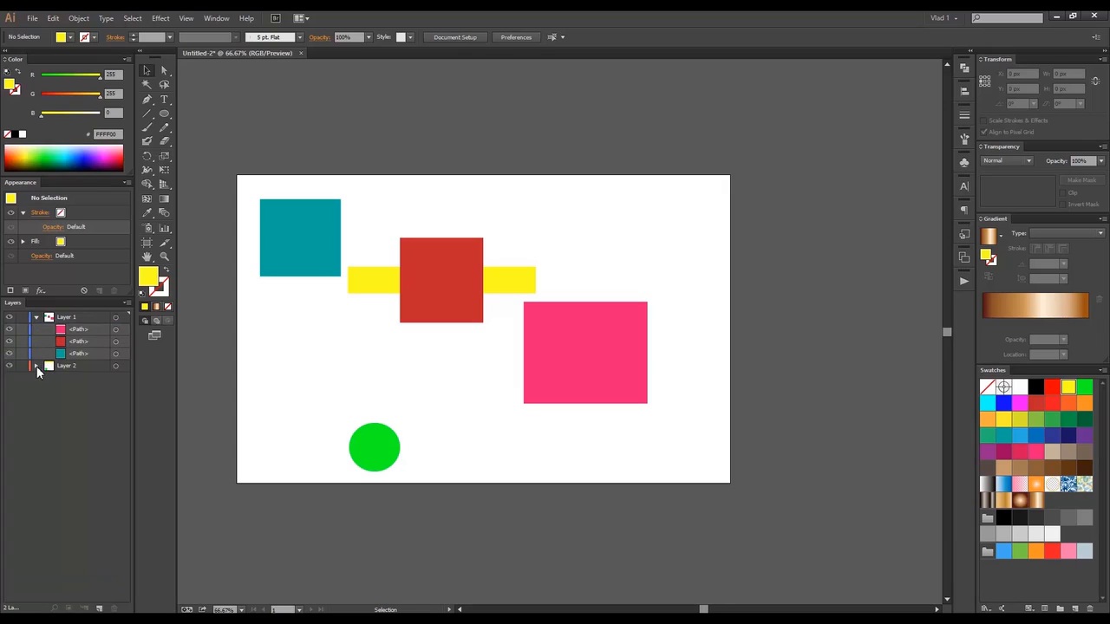
pyautogui.click(36, 366)
pyautogui.moveTo(376, 288); pyautogui.dragTo(580, 211)
# Step: Duplicate the red square and the pink rectangle, and move the original pink rectangle's path into Layer 2
pyautogui.moveTo(433, 295); pyautogui.dragTo(333, 394)
pyautogui.moveTo(565, 314); pyautogui.dragTo(712, 283)
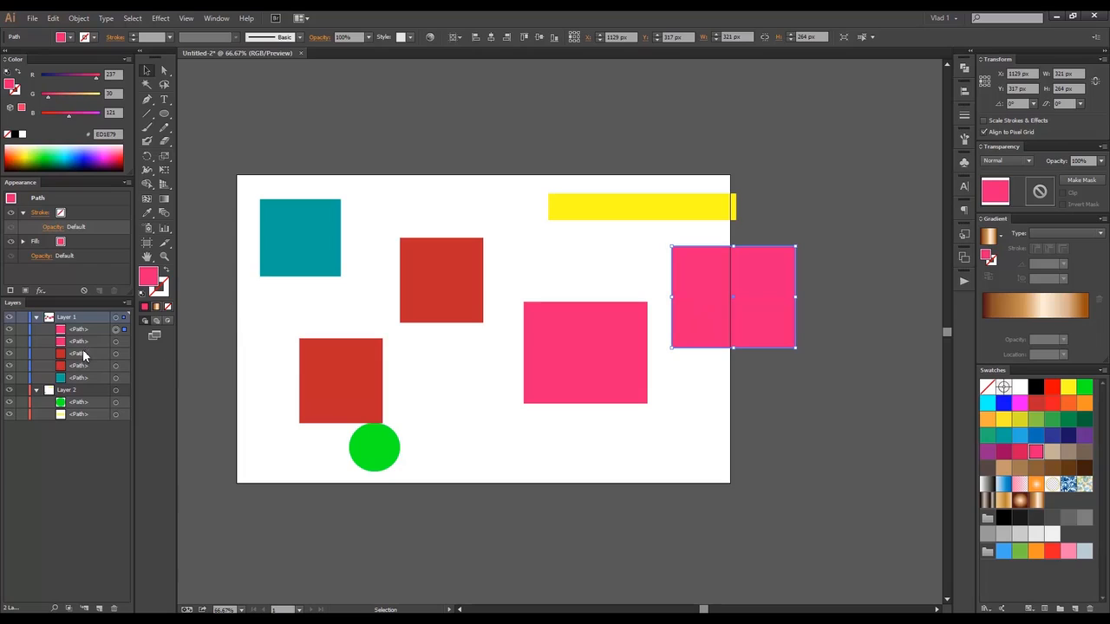
pyautogui.moveTo(75, 344); pyautogui.dragTo(78, 397)
# Step: Place a copy of the teal square across the artboard's top edge in Layer 2, and collapse both layers
pyautogui.moveTo(292, 235); pyautogui.dragTo(358, 189)
pyautogui.moveTo(74, 366); pyautogui.dragTo(83, 395)
pyautogui.click(36, 318)
pyautogui.click(36, 331)
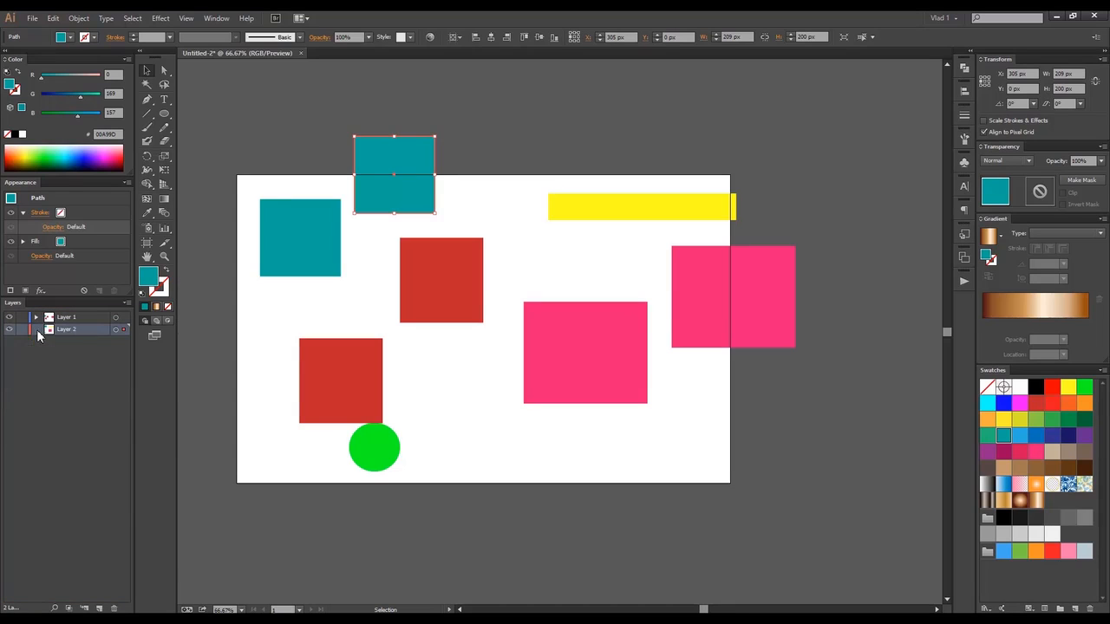
# Step: With all shapes selected, collect Layer 2 in a new layer, expand it to examine the nesting, and undo the collection
pyautogui.moveTo(248, 106); pyautogui.dragTo(740, 468)
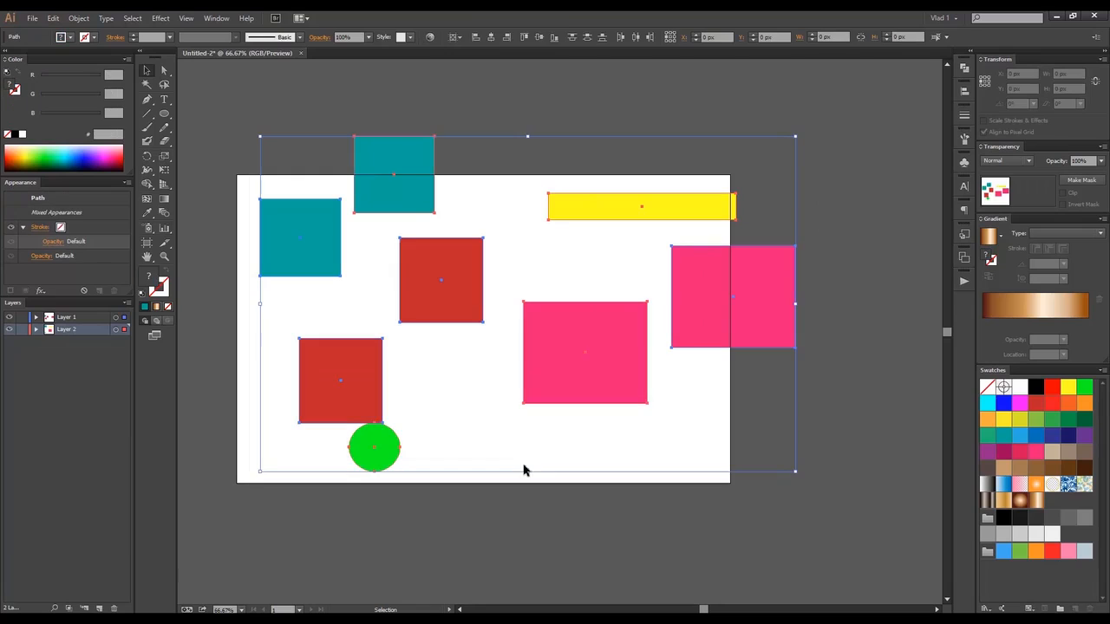
pyautogui.click(127, 303)
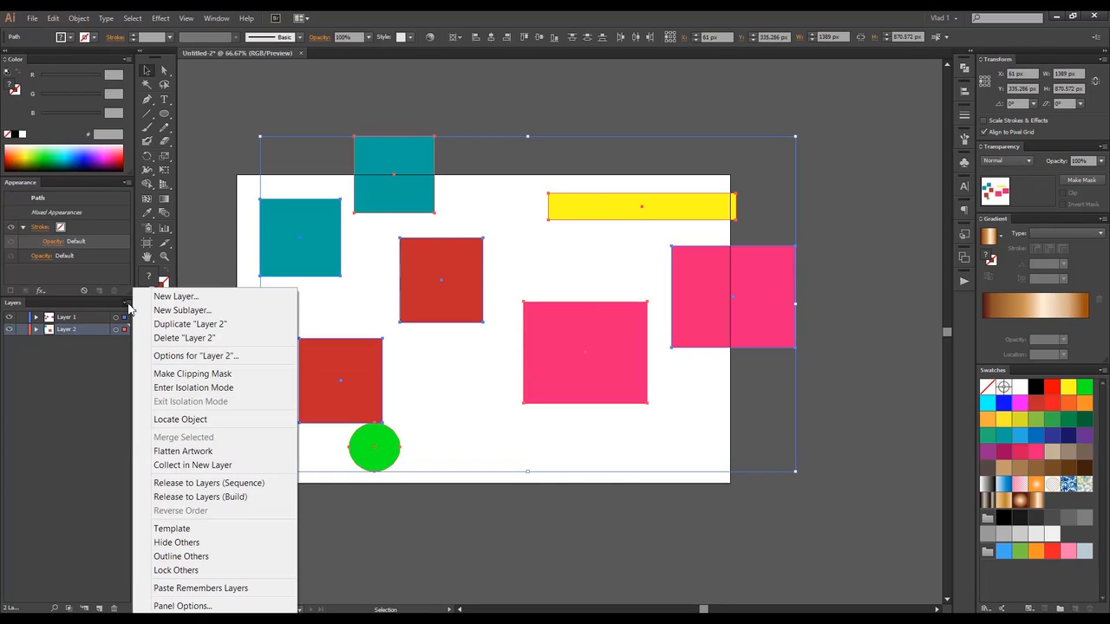
pyautogui.click(129, 304)
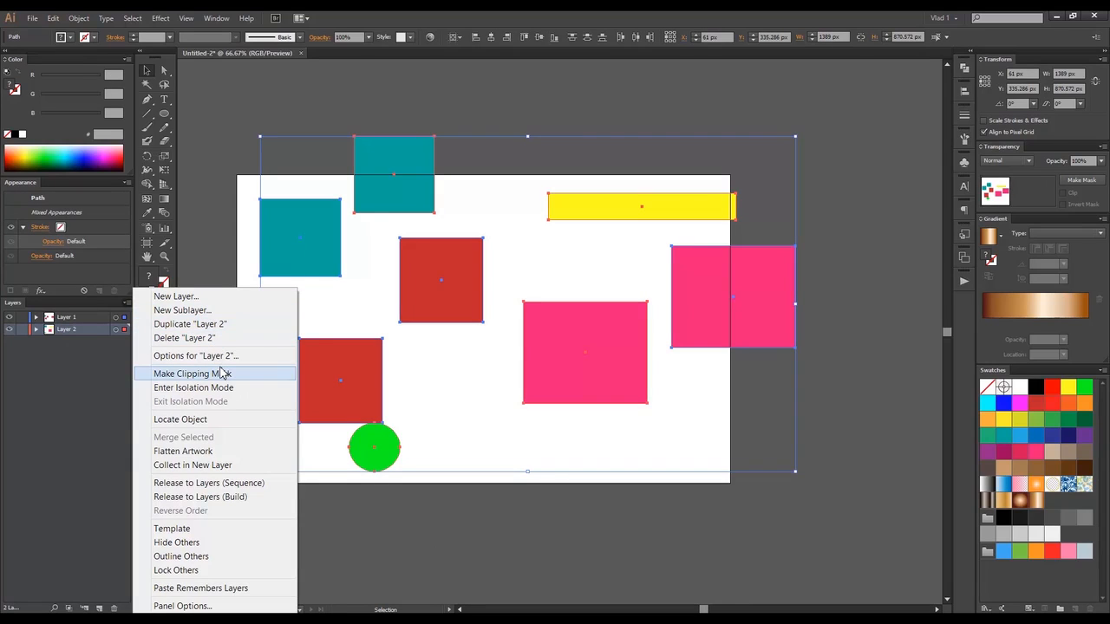
pyautogui.click(243, 472)
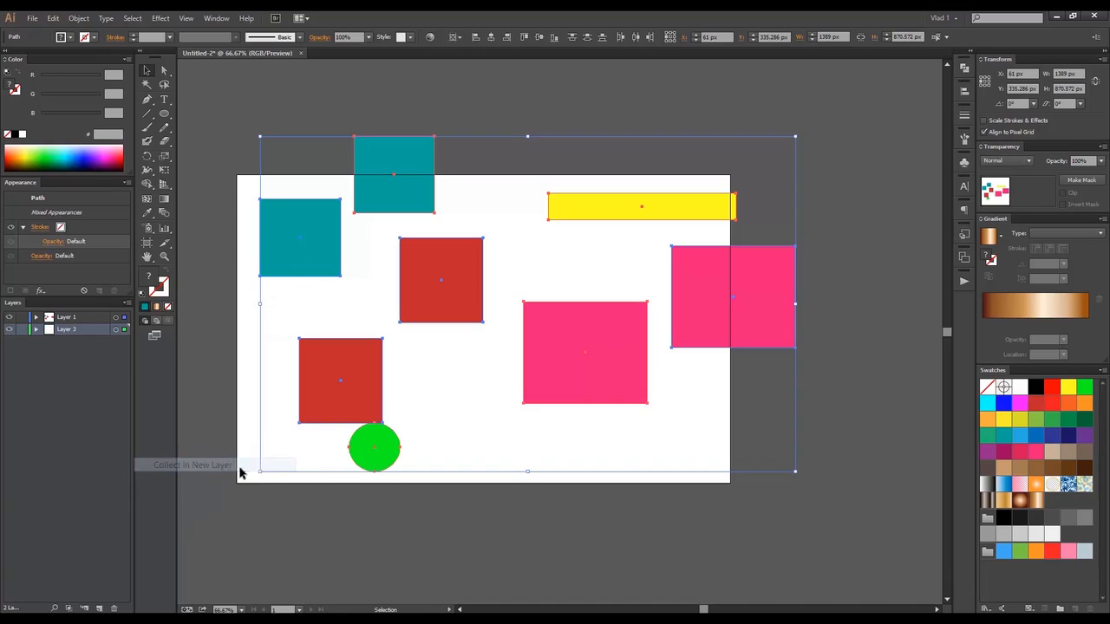
pyautogui.click(37, 329)
pyautogui.click(47, 342)
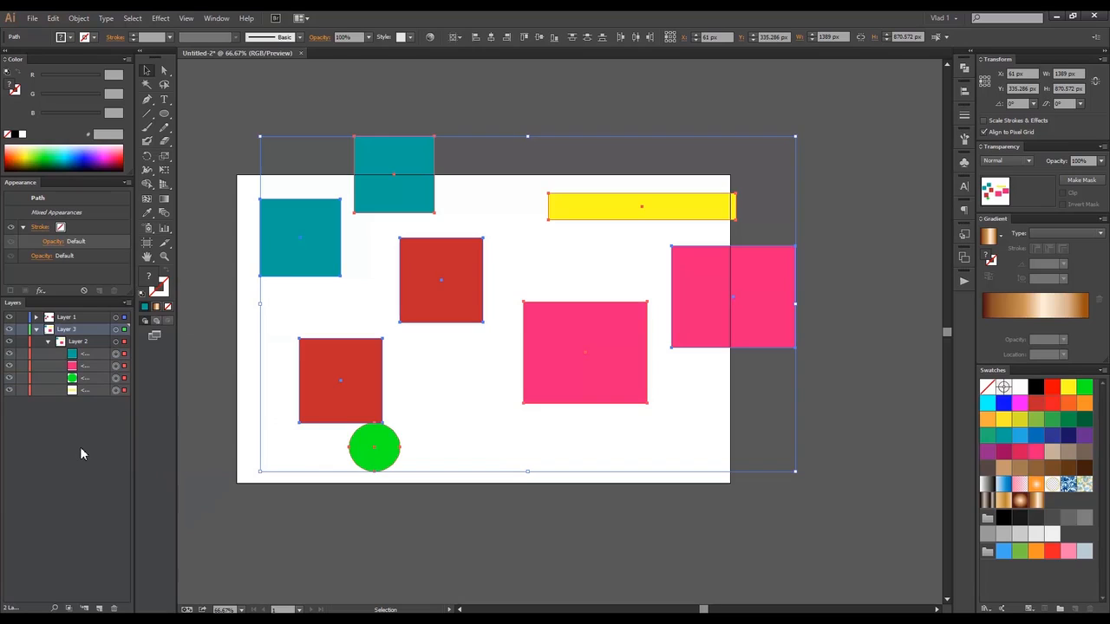
pyautogui.hotkey('ctrl', 'z')
# Step: Release Layer 2's paths to layers by sequence, check the contents of the first sublayer, and undo the release
pyautogui.click(127, 303)
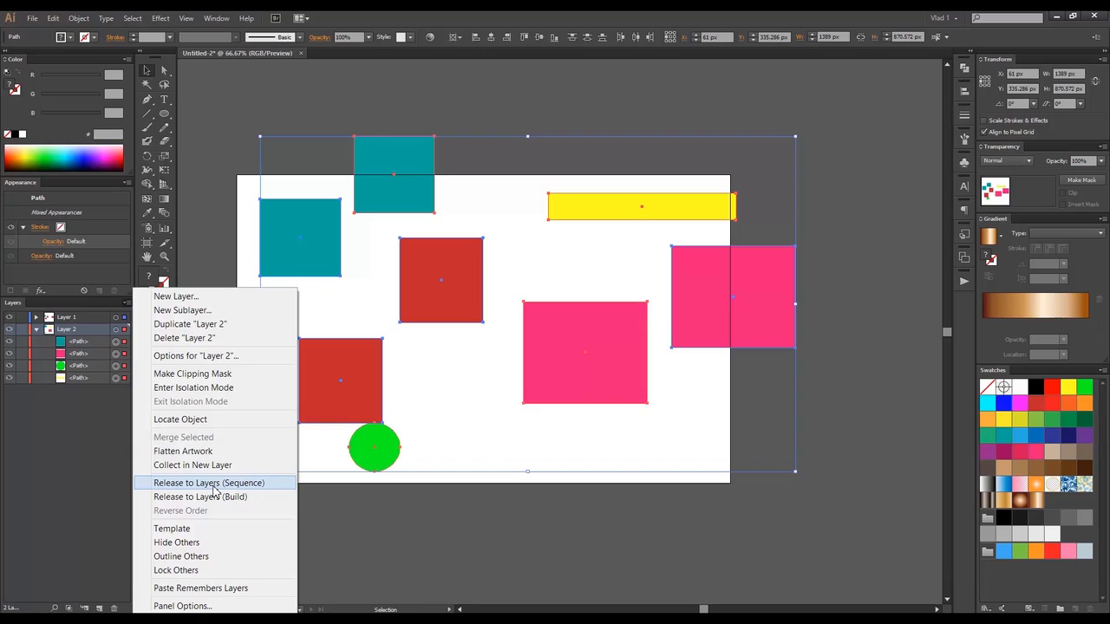
pyautogui.click(213, 487)
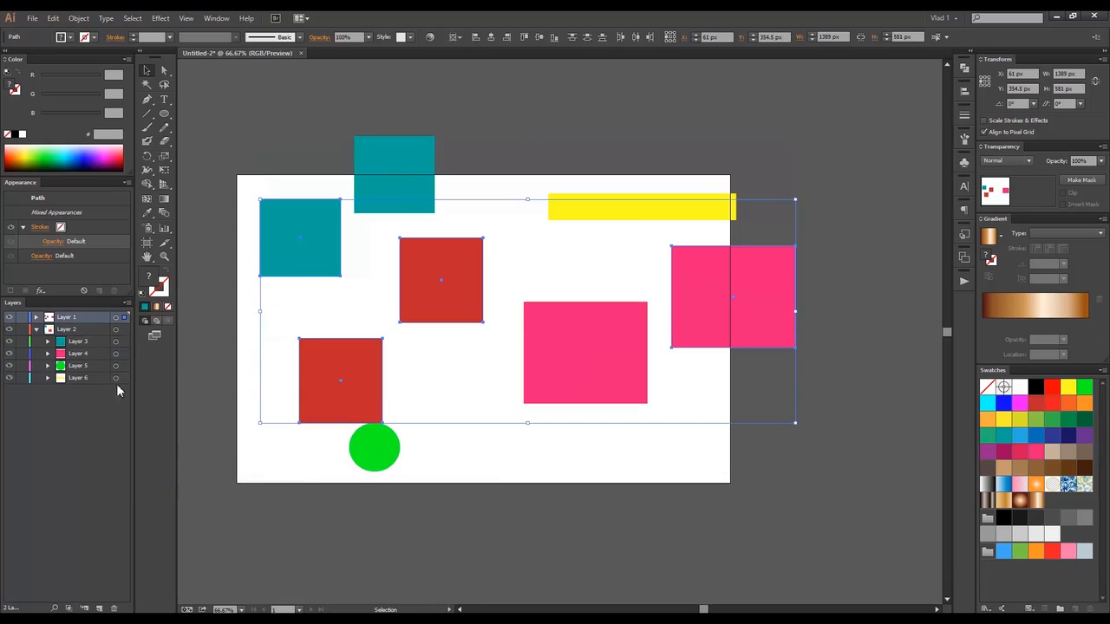
pyautogui.click(47, 342)
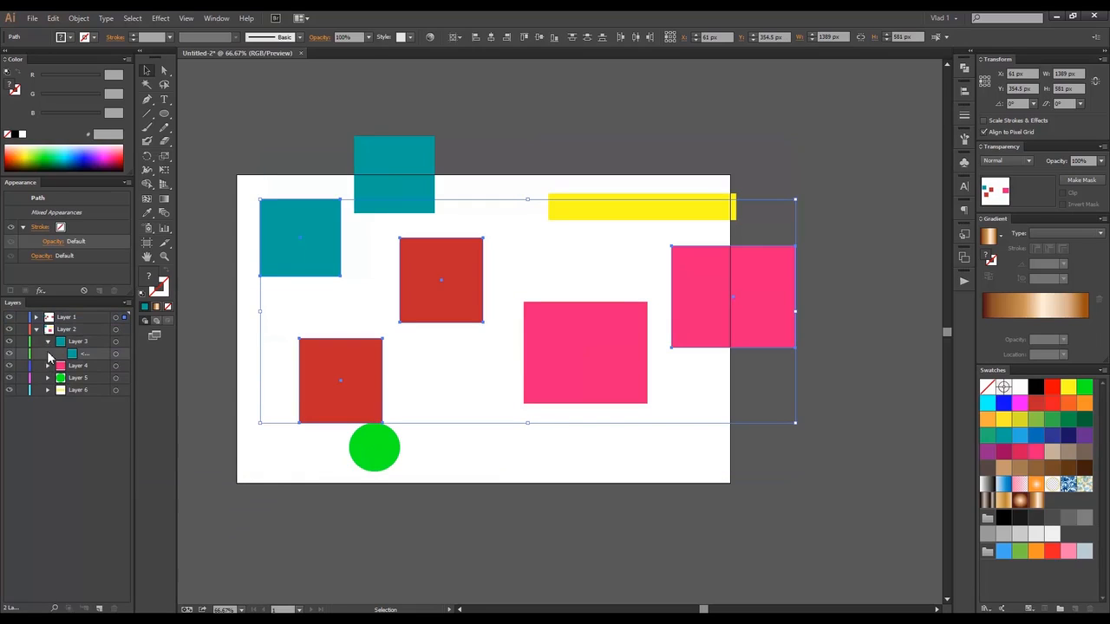
pyautogui.click(47, 342)
pyautogui.hotkey('ctrl', 'z')
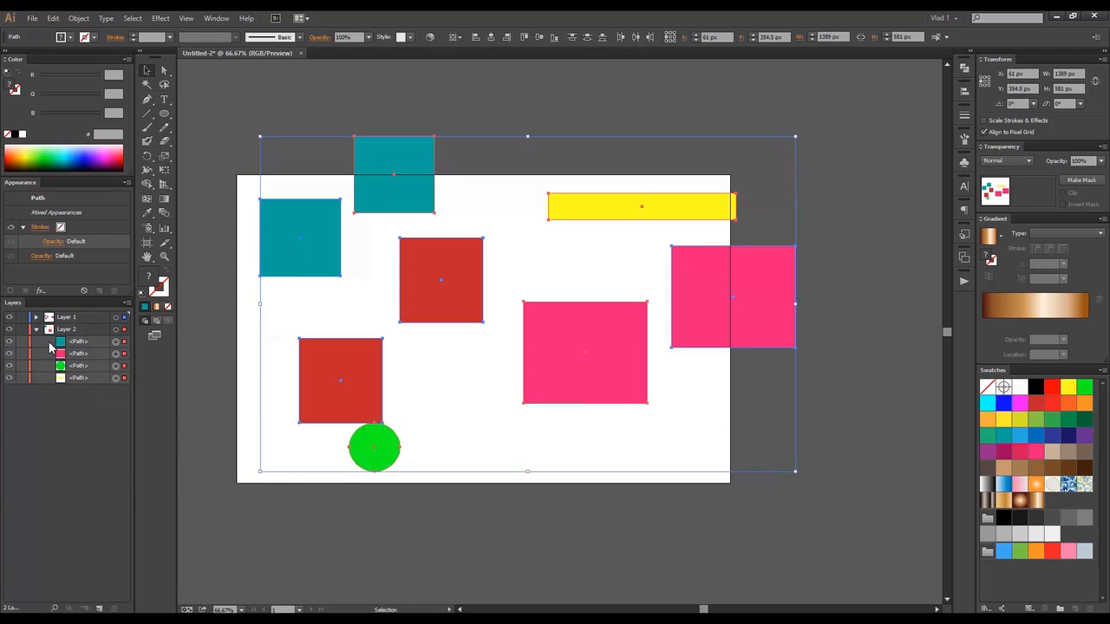
# Step: Select Layer 2 and release its paths to layers with the Build option
pyautogui.click(127, 304)
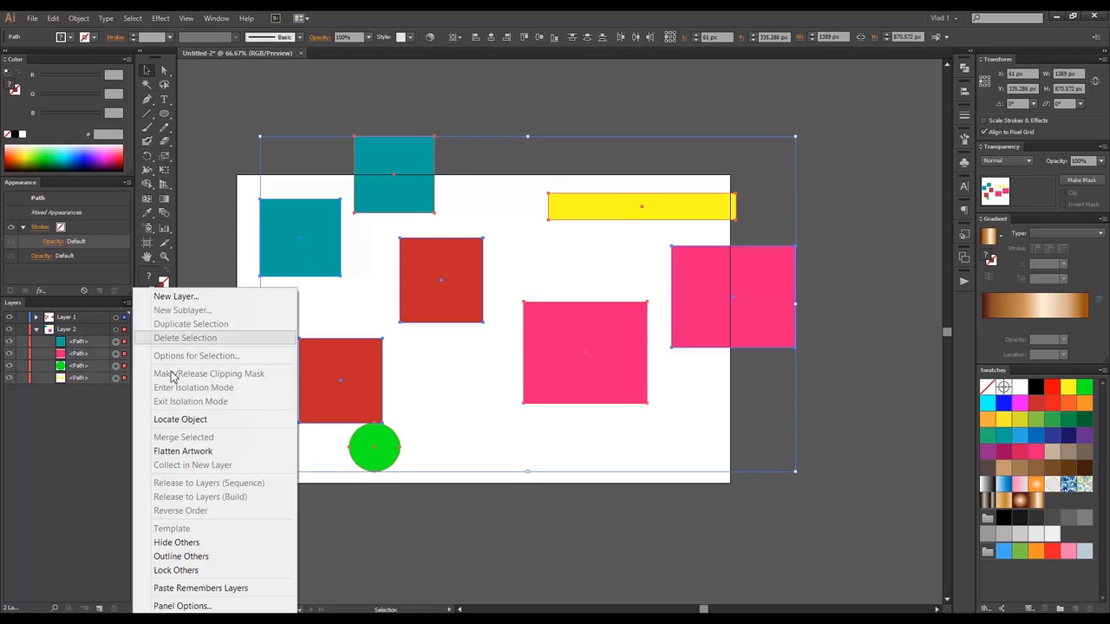
pyautogui.click(95, 396)
pyautogui.click(69, 331)
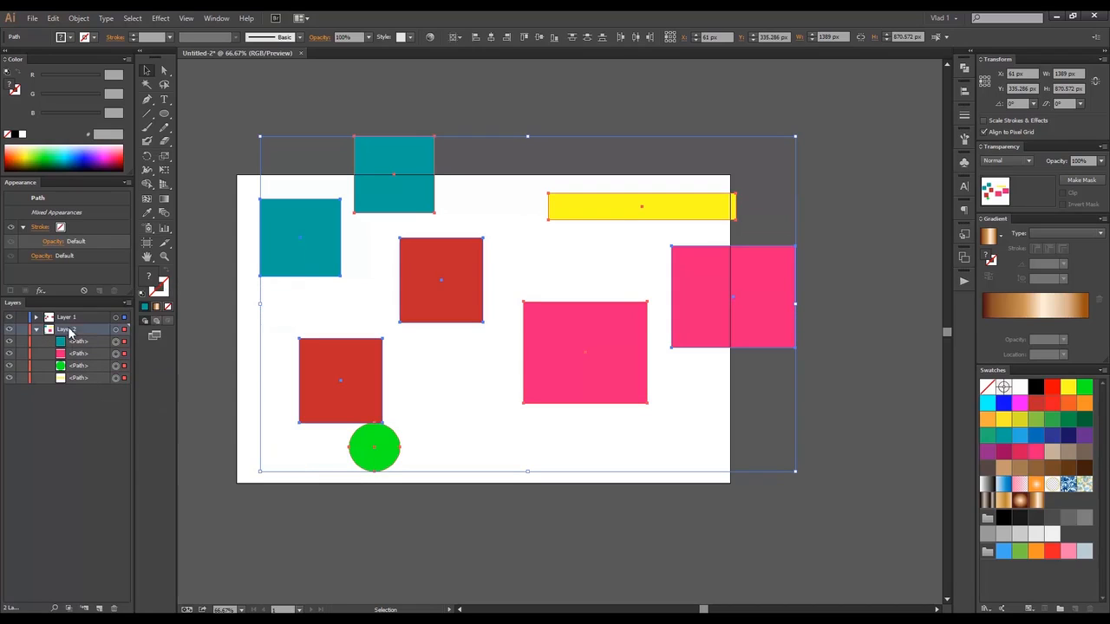
pyautogui.click(127, 304)
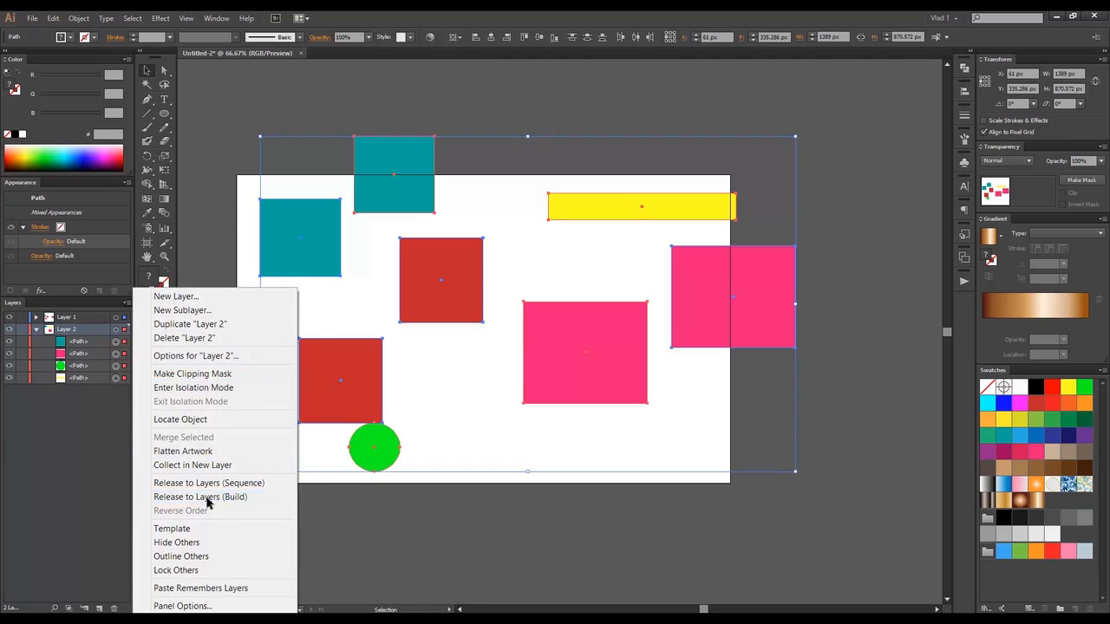
pyautogui.click(207, 497)
# Step: Expand sublayers Layer 3 to Layer 6 to examine how the paths are built up, and undo the release
pyautogui.click(48, 341)
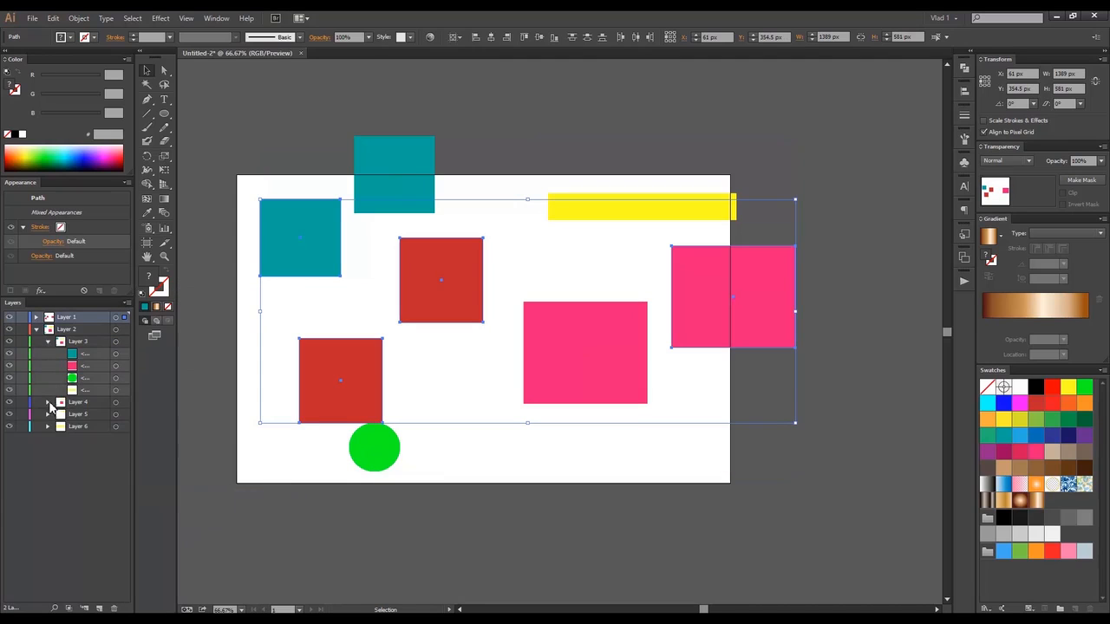
pyautogui.click(48, 402)
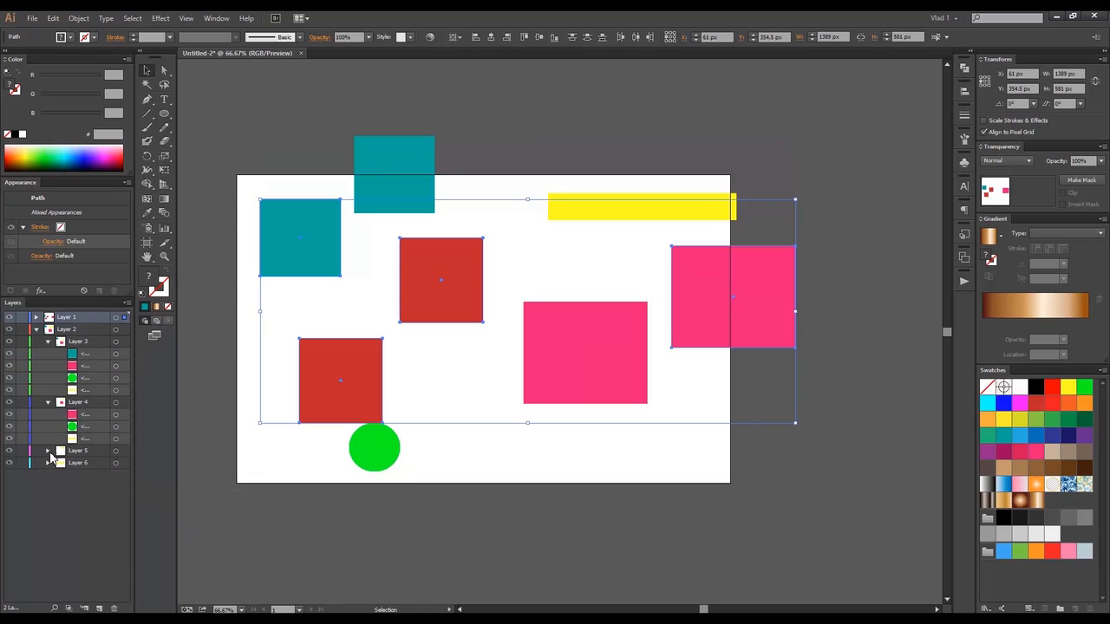
pyautogui.click(48, 452)
pyautogui.click(48, 488)
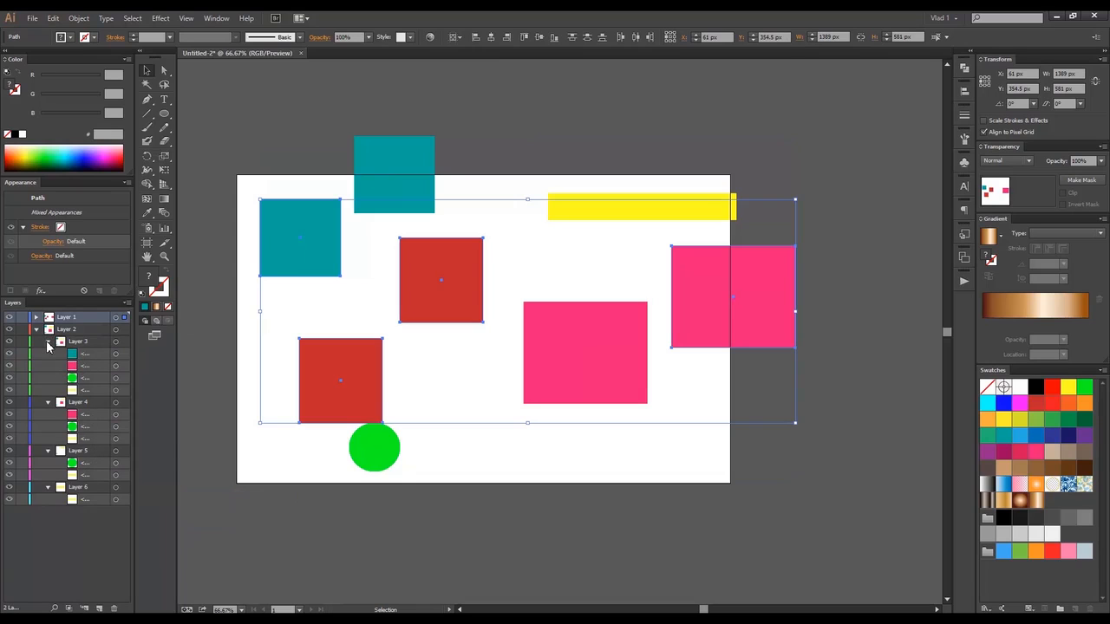
pyautogui.hotkey('ctrl', 'z')
# Step: Release Layer 1's paths to layers by sequence, and undo the release
pyautogui.click(127, 302)
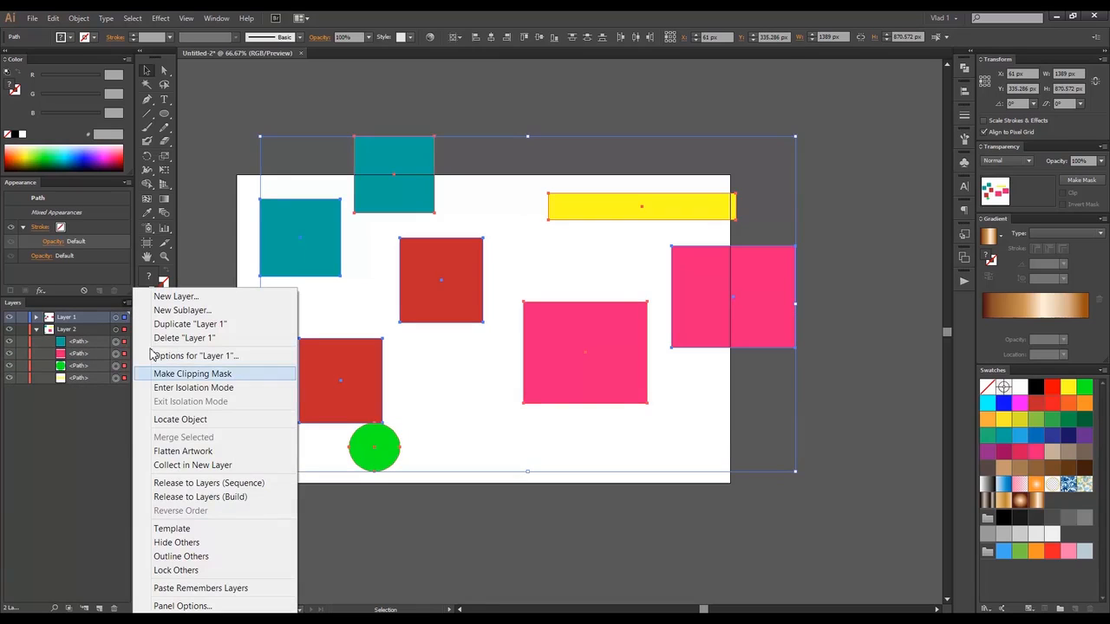
pyautogui.click(209, 486)
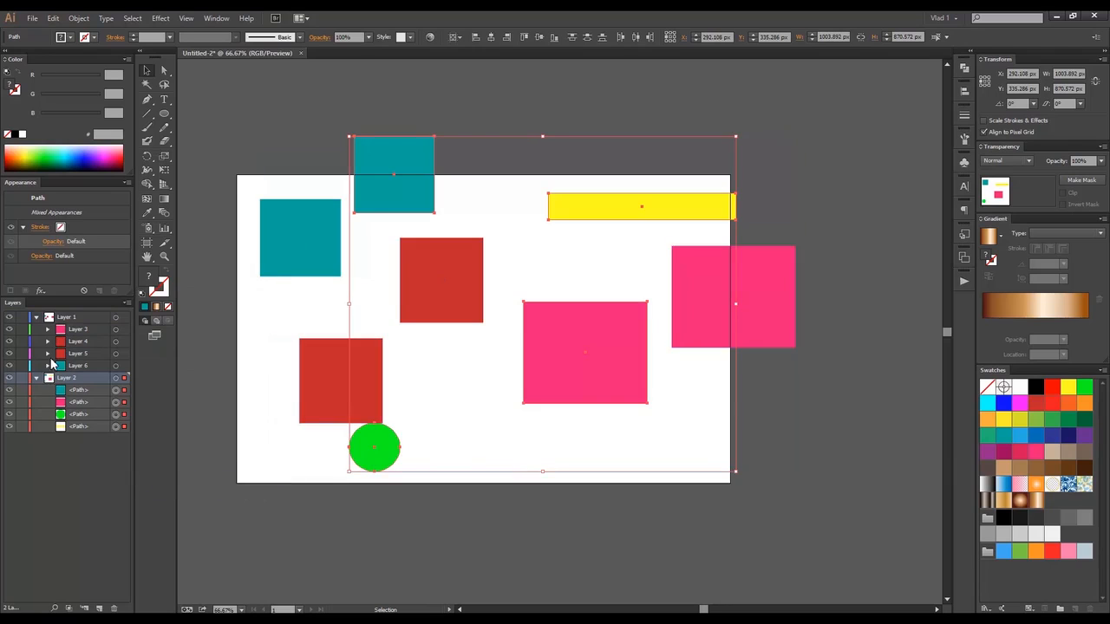
pyautogui.hotkey('ctrl', 'z')
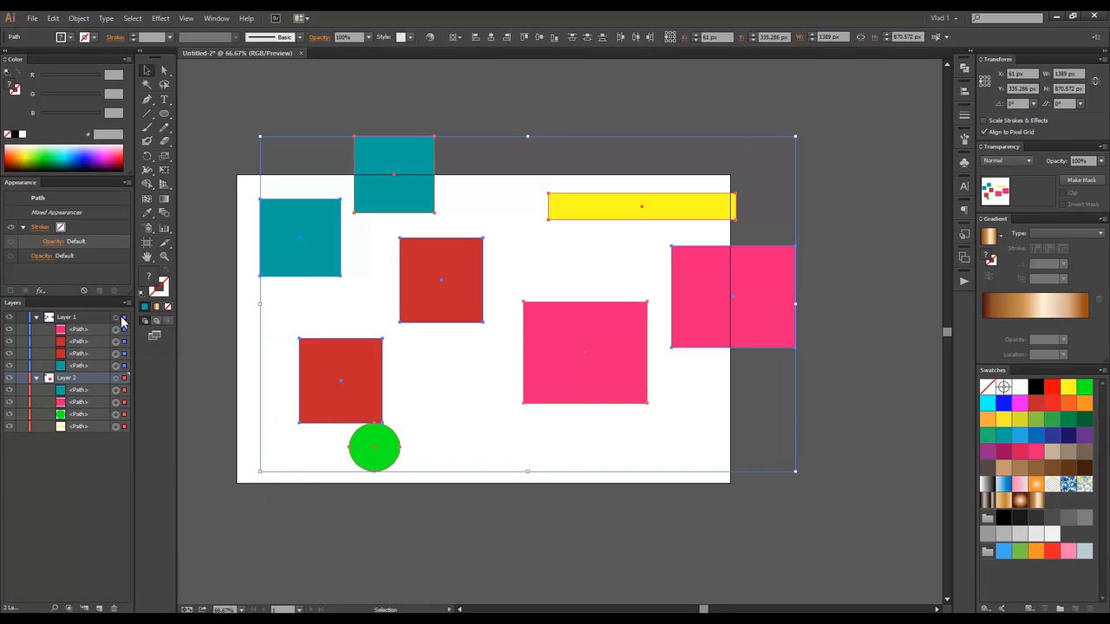
# Step: Select Layer 1, release its paths to layers with the Build option, and undo the release
pyautogui.click(63, 319)
pyautogui.click(128, 302)
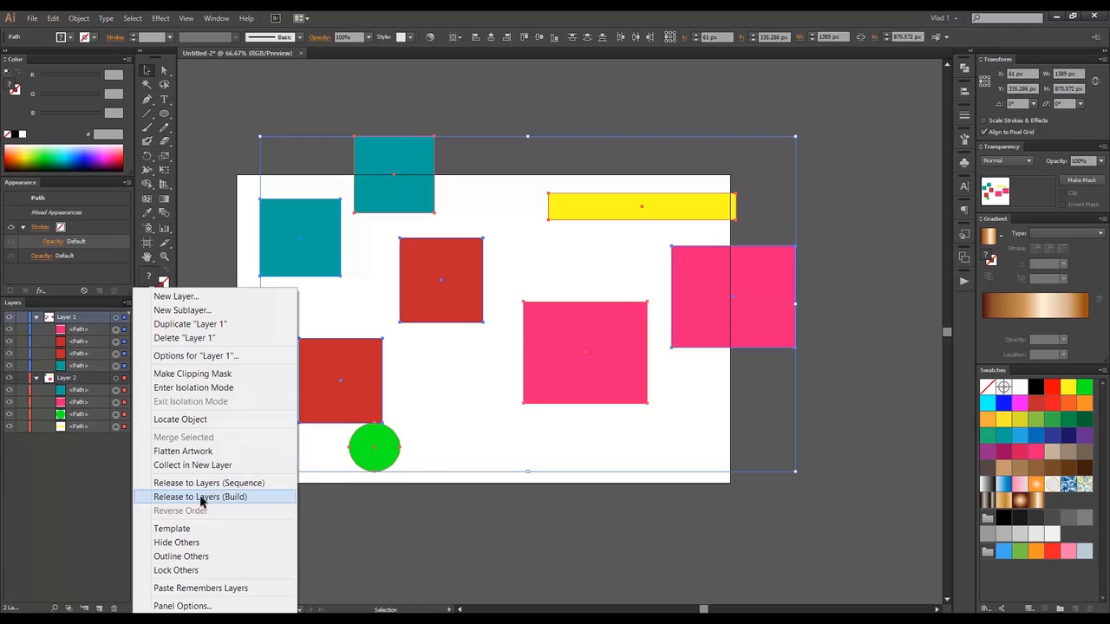
pyautogui.click(200, 497)
pyautogui.hotkey('ctrl', 'z')
# Step: Set the Layers panel's row size to a custom 50 pixels, leaving Show Layers Only off
pyautogui.click(127, 302)
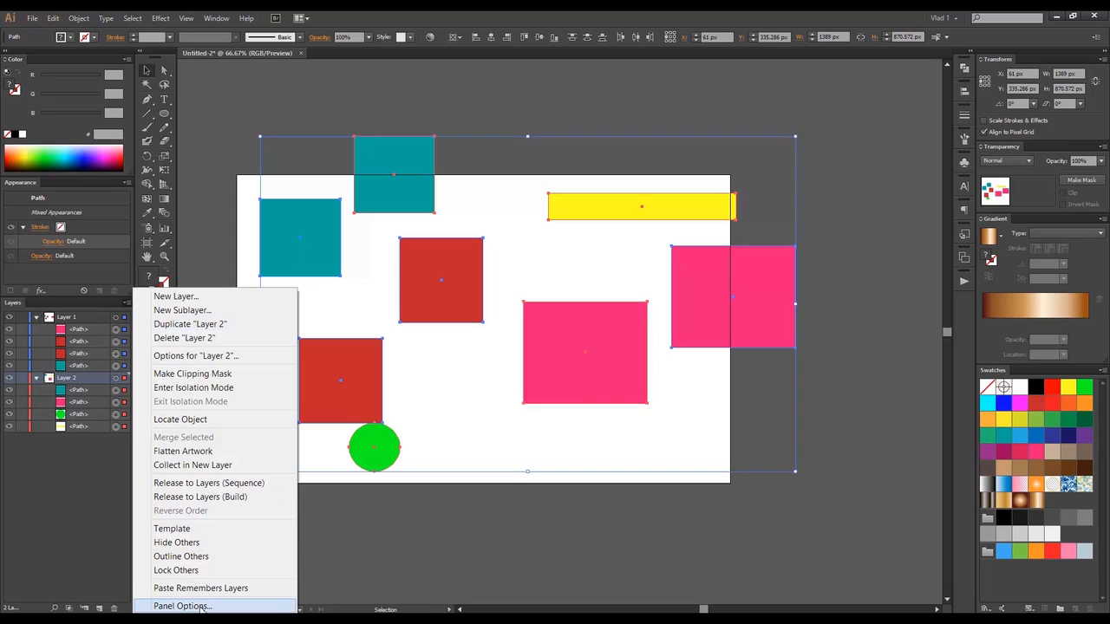
pyautogui.click(181, 606)
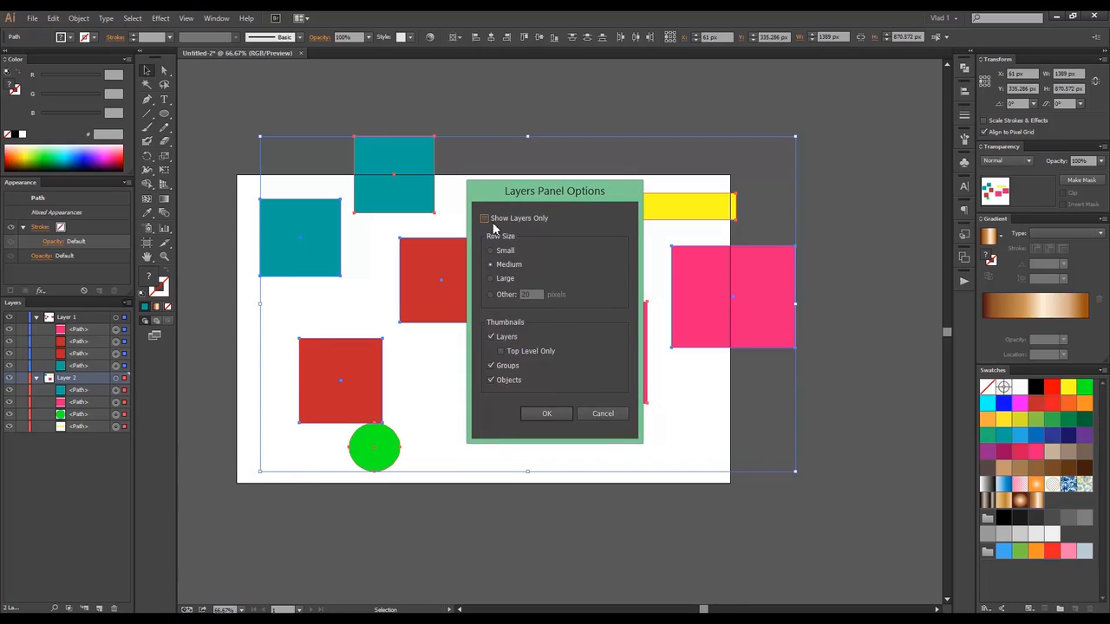
pyautogui.click(491, 221)
pyautogui.click(490, 222)
pyautogui.click(497, 294)
pyautogui.write('50')
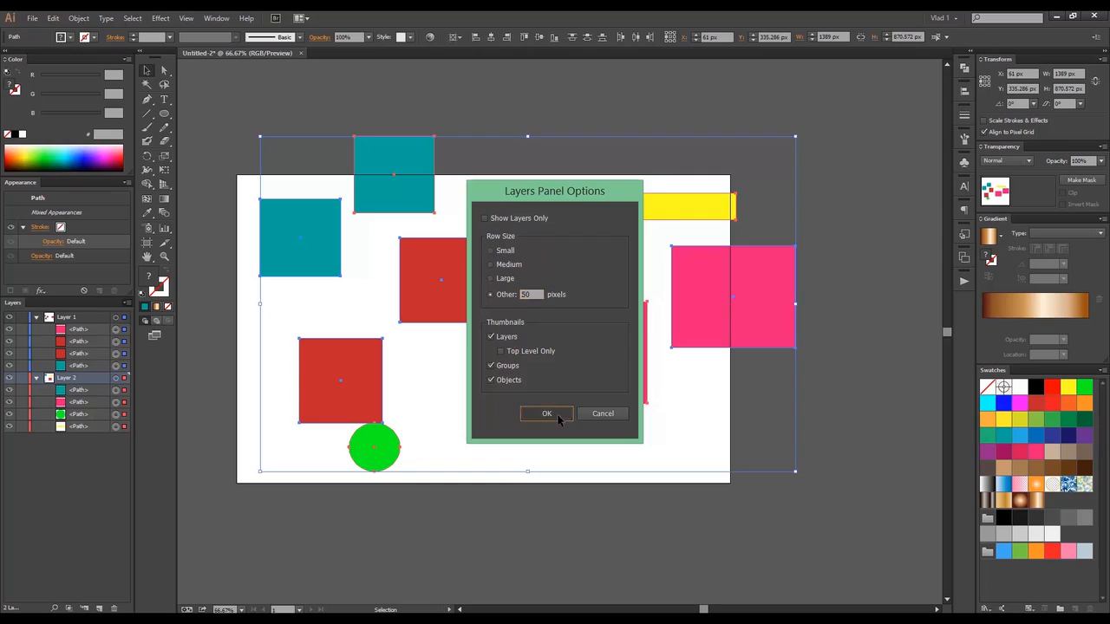
pyautogui.click(546, 414)
# Step: Widen the Layers panel and make Layer 1 the active layer with no artwork selected
pyautogui.moveTo(136, 364); pyautogui.dragTo(214, 369)
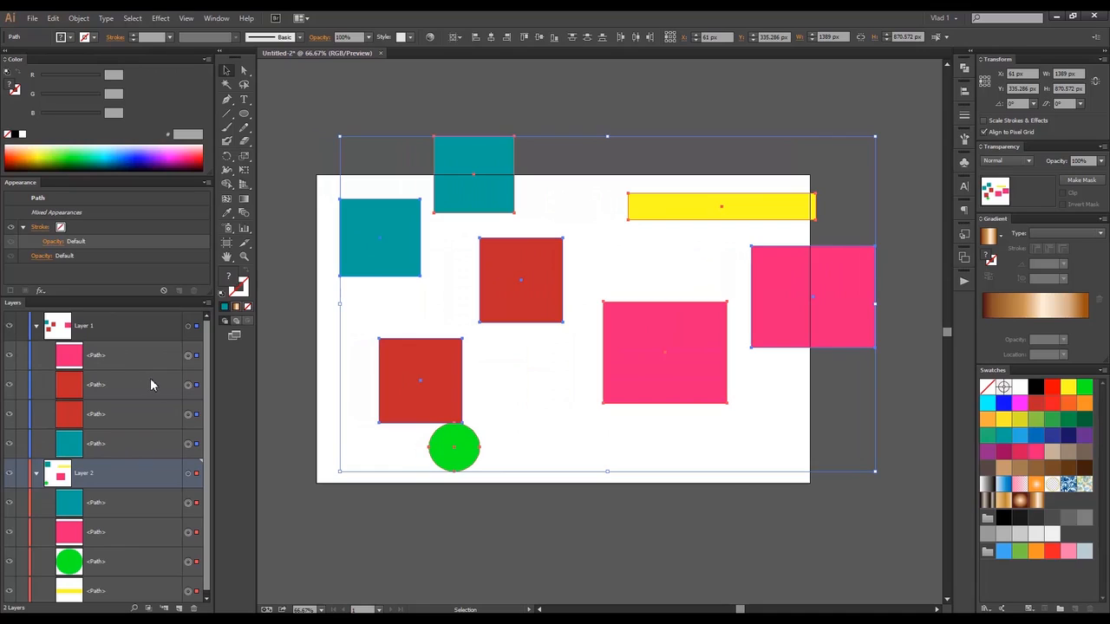
pyautogui.click(163, 326)
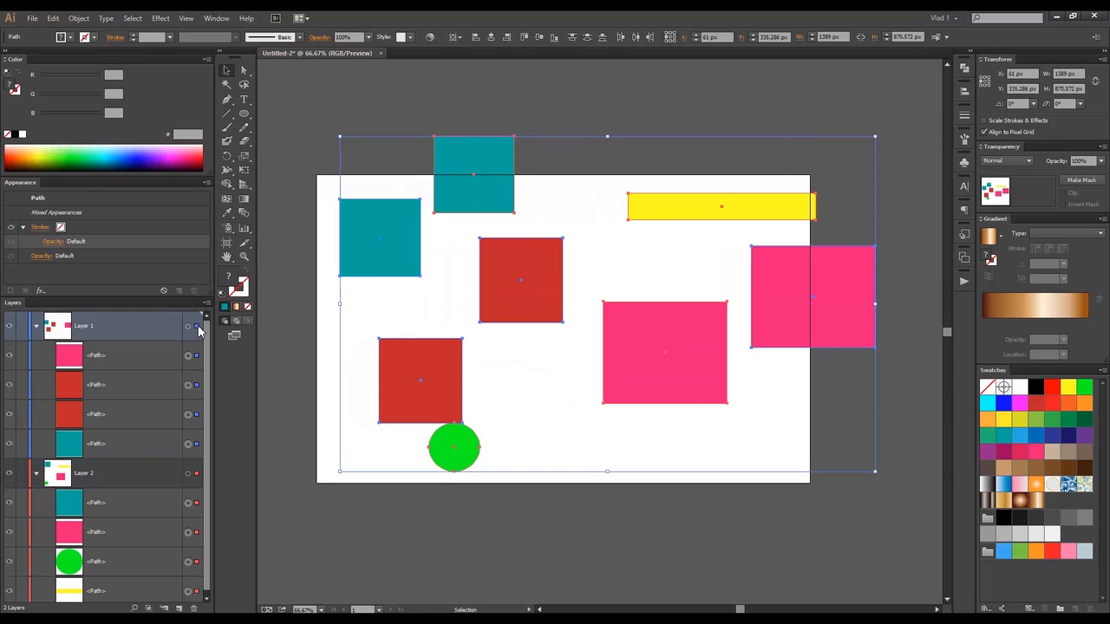
pyautogui.click(300, 387)
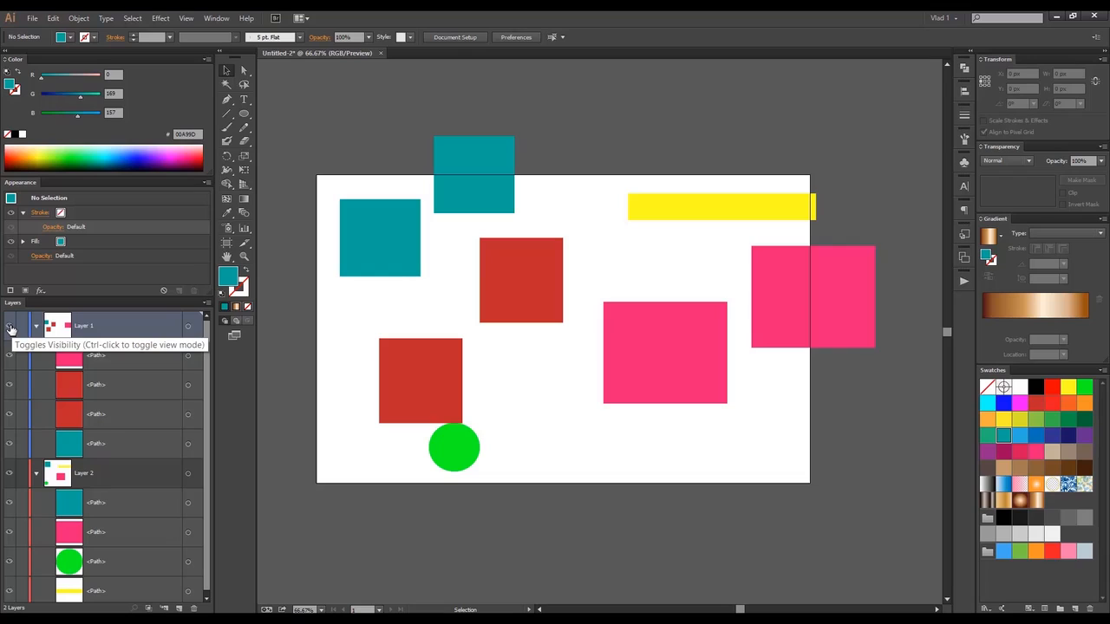
# Step: Toggle the visibility of both layers and their paths, and return the artwork to the full-colour preview
pyautogui.click(11, 328)
pyautogui.moveTo(11, 335); pyautogui.dragTo(11, 593)
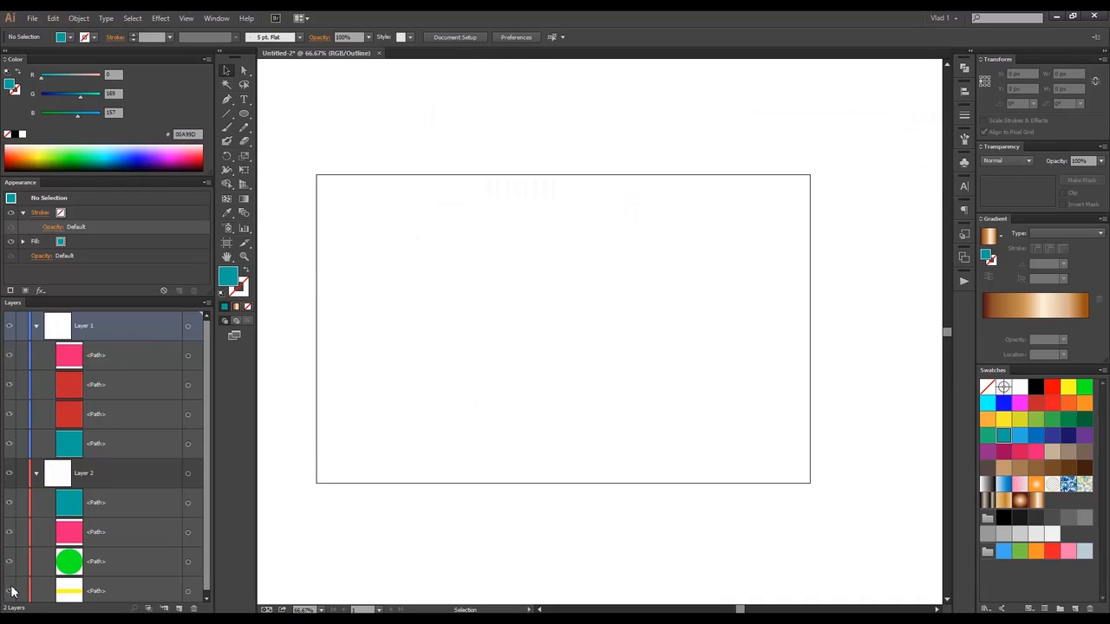
pyautogui.hotkey('ctrl', 'y')
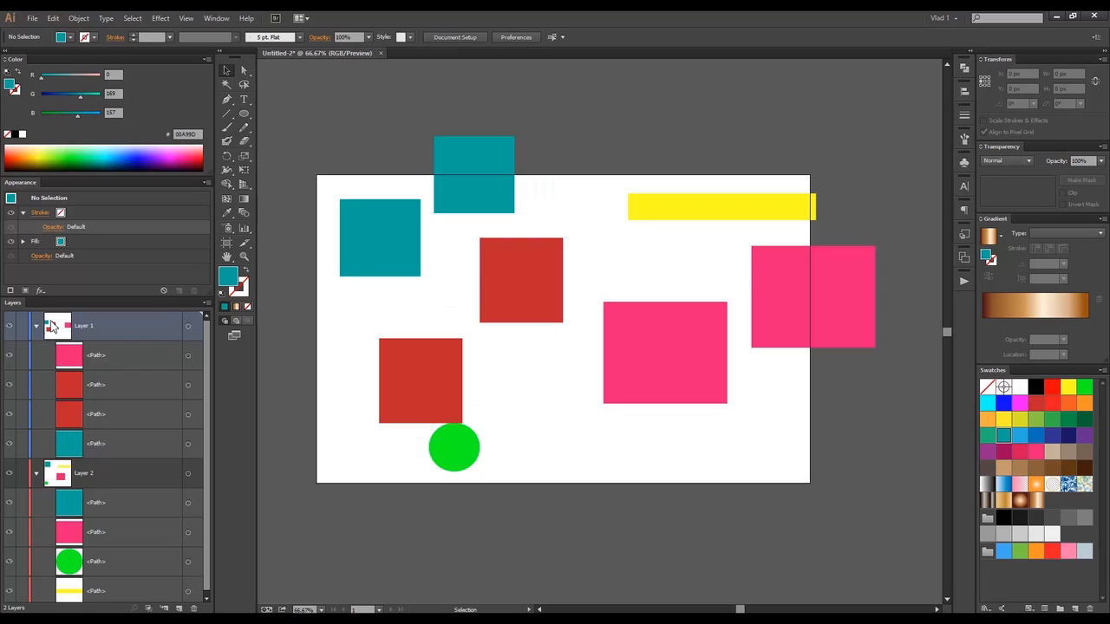
# Step: Toggle the locks on the layers and their paths on and off, and collapse Layer 1 and Layer 2
pyautogui.click(21, 327)
pyautogui.moveTo(20, 333); pyautogui.dragTo(39, 500)
pyautogui.moveTo(24, 332); pyautogui.dragTo(39, 509)
pyautogui.click(35, 326)
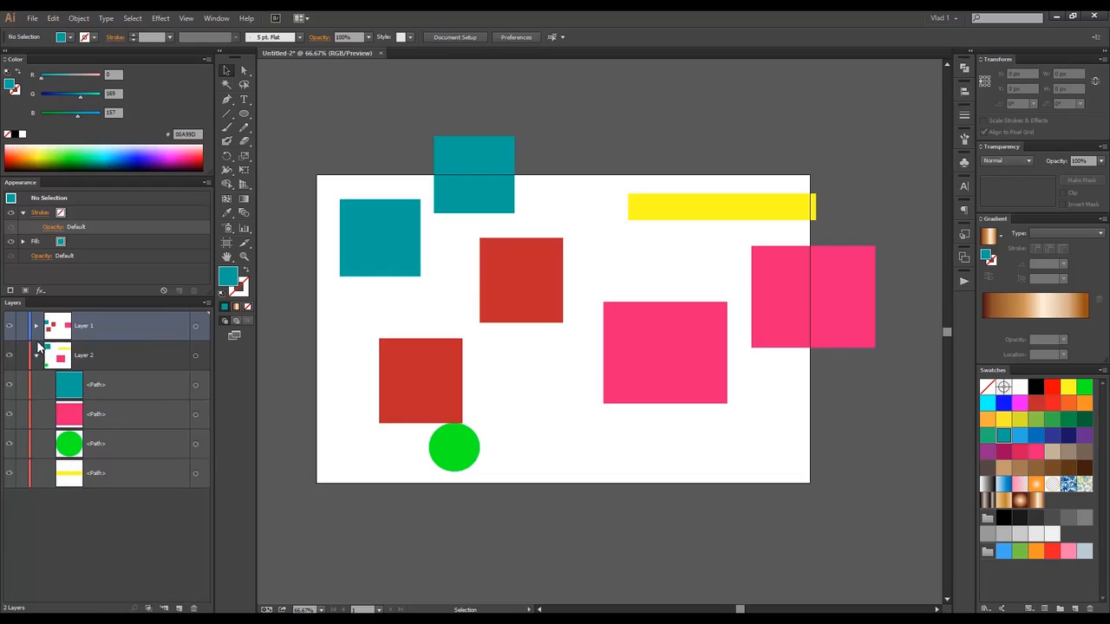
pyautogui.click(36, 356)
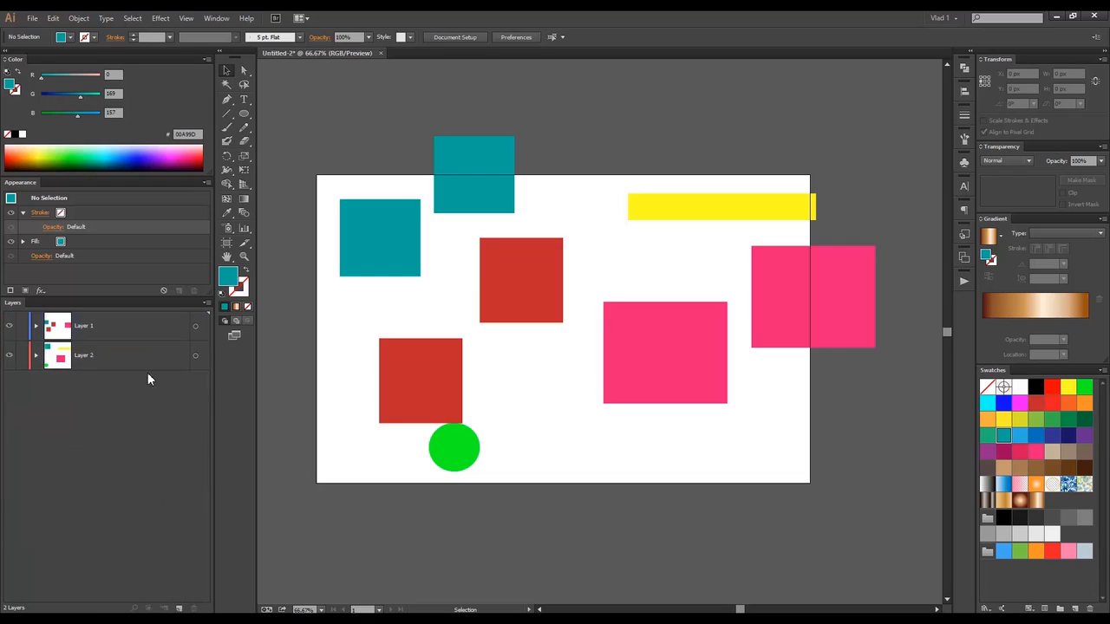
# Step: Select all the artwork on Layer 1 and move it to Layer 2, checking Layer 2's contents and leaving it collapsed
pyautogui.click(196, 327)
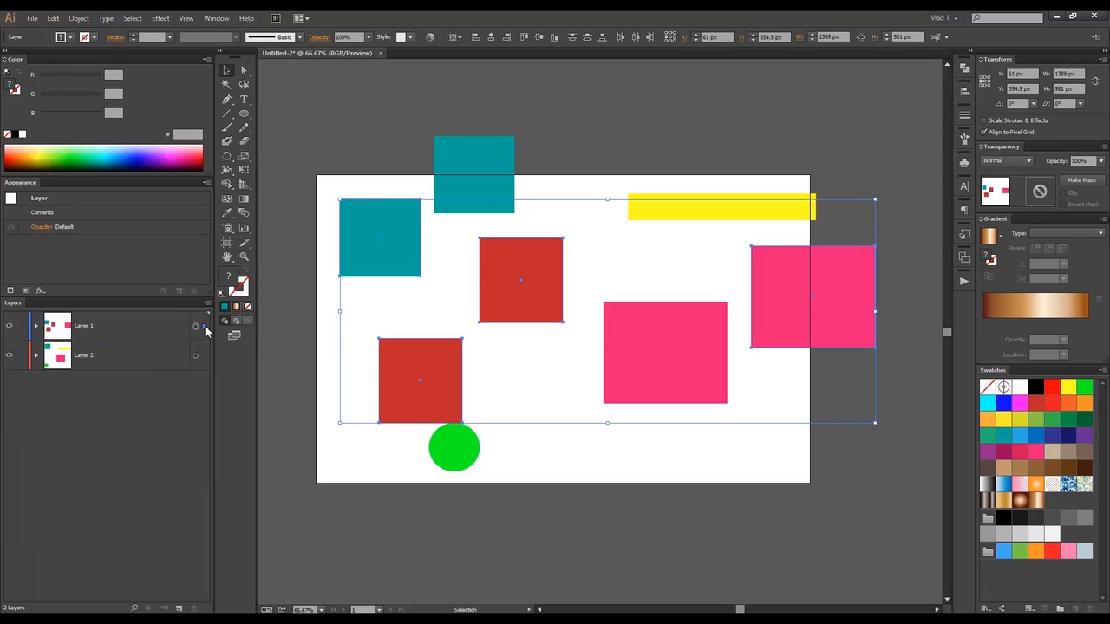
pyautogui.moveTo(205, 359); pyautogui.dragTo(207, 364)
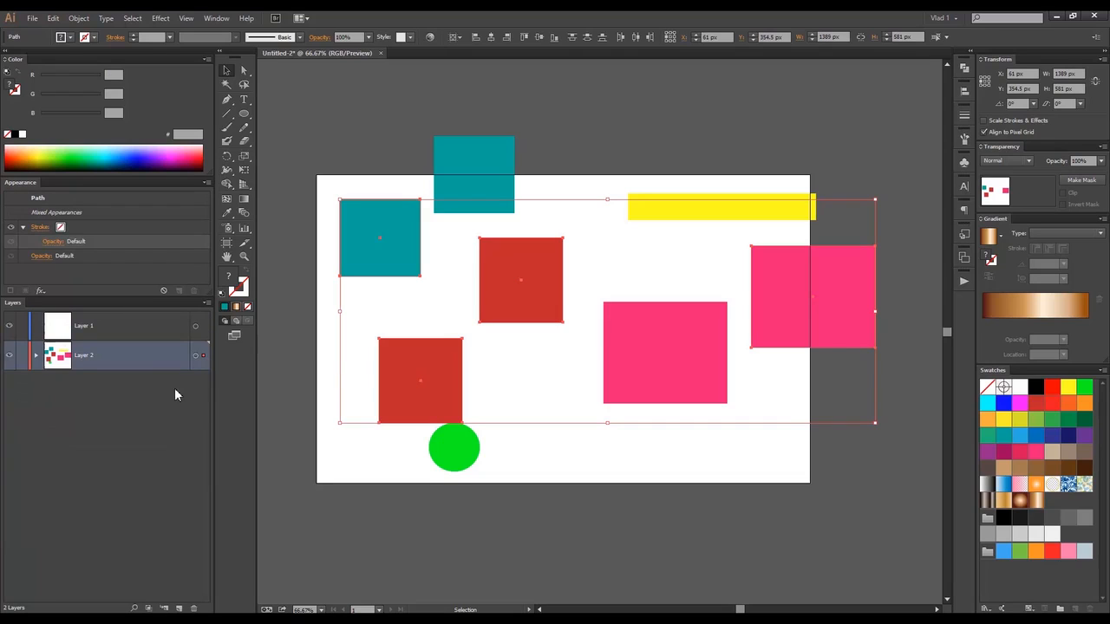
pyautogui.click(36, 356)
pyautogui.click(36, 356)
pyautogui.click(183, 385)
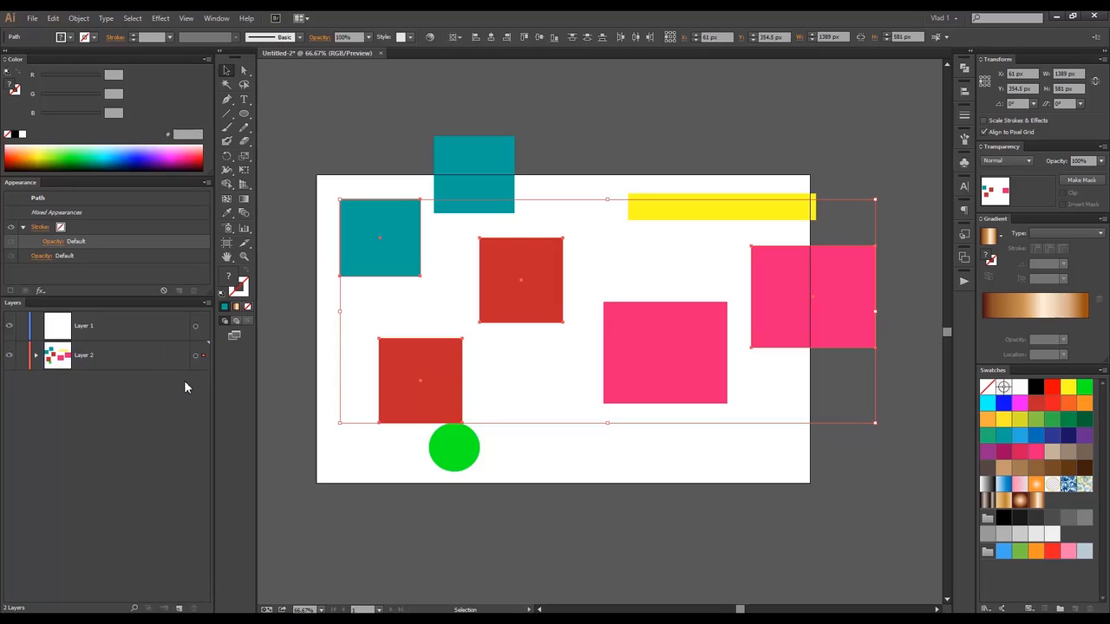
# Step: Select everything on Layer 2, move it all to Layer 1, and deselect the artwork
pyautogui.click(202, 355)
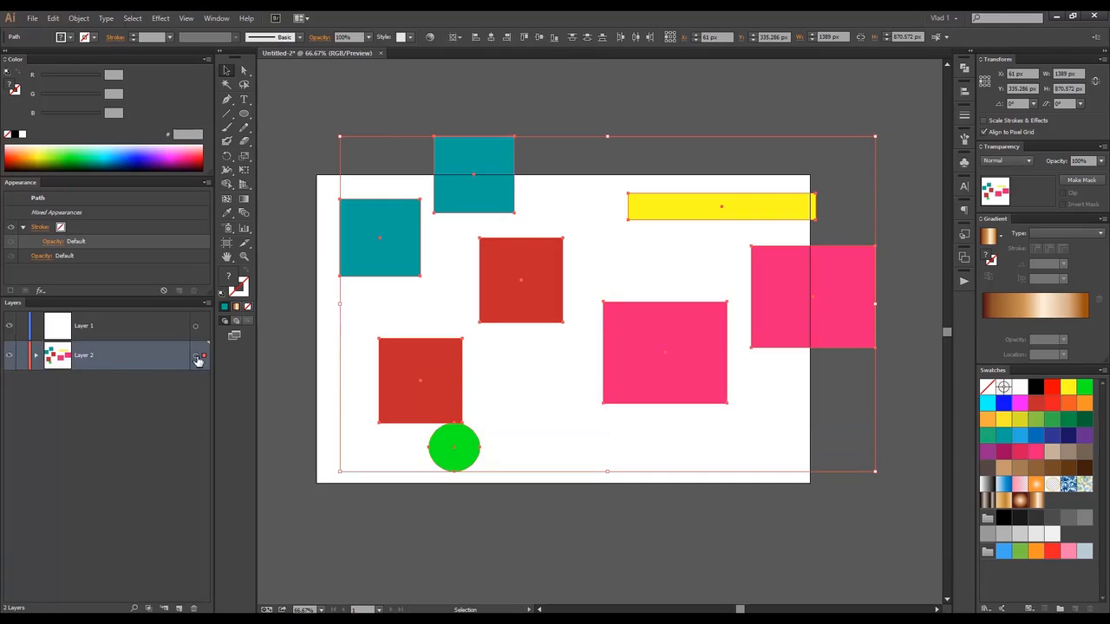
pyautogui.moveTo(202, 336); pyautogui.dragTo(204, 326)
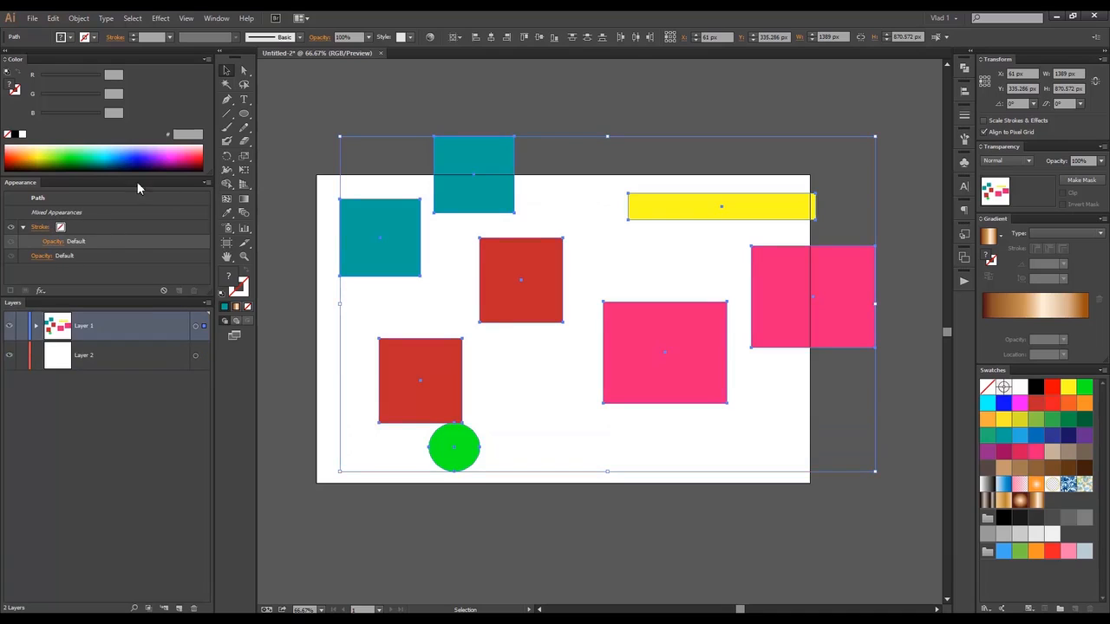
pyautogui.click(405, 115)
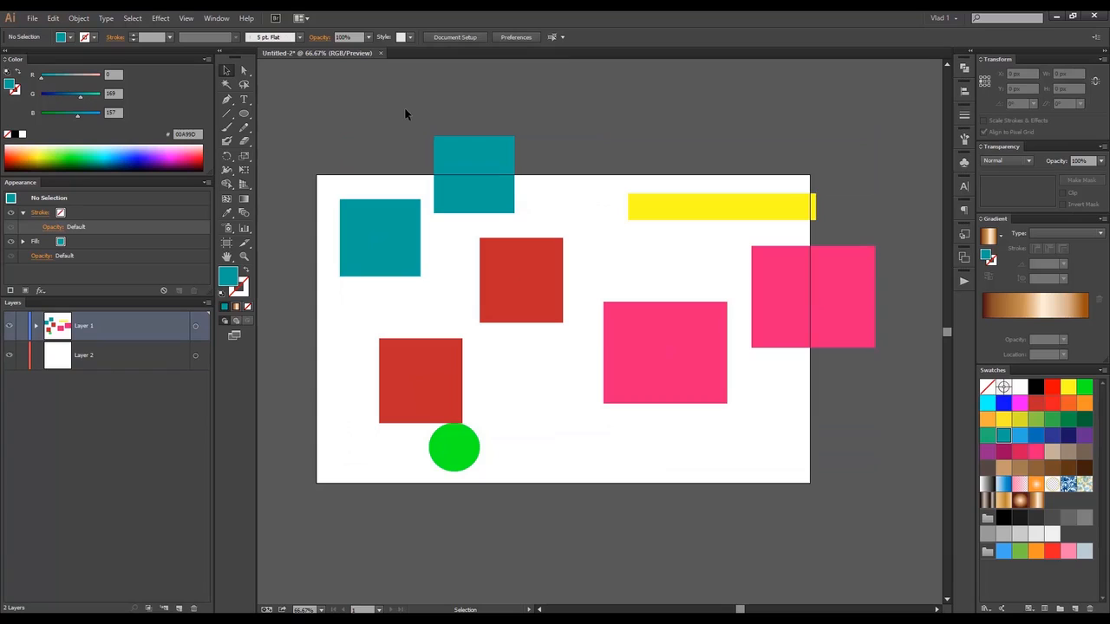
pyautogui.click(205, 306)
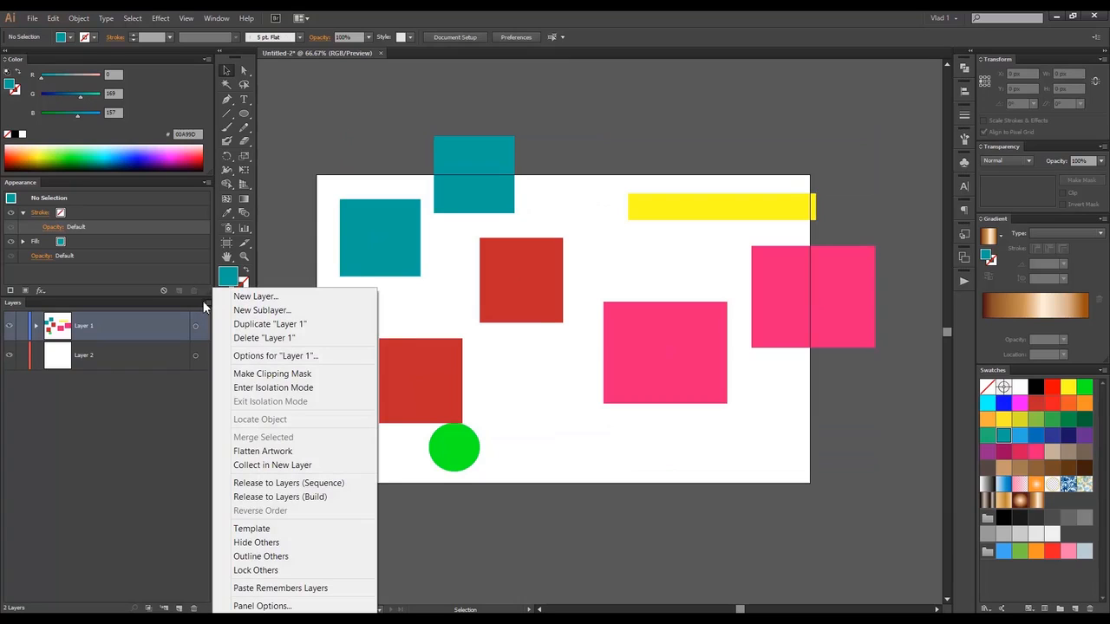
pyautogui.click(320, 106)
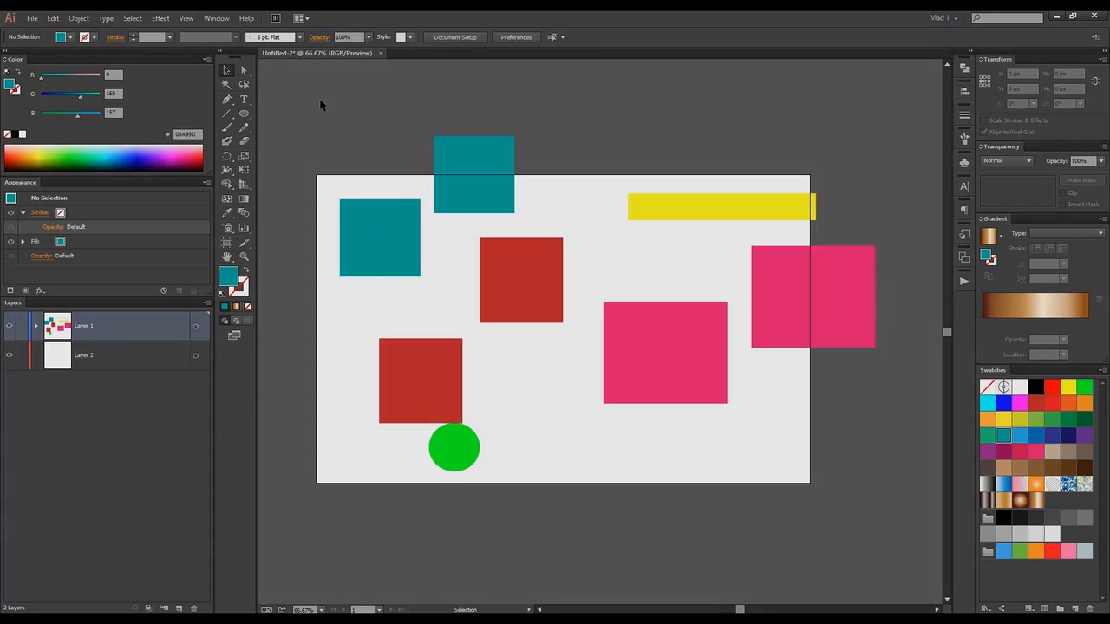